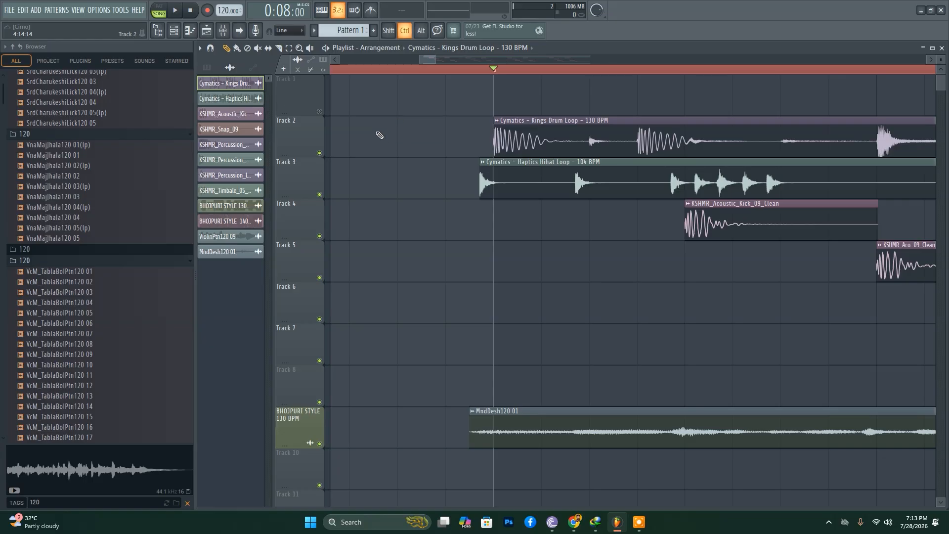
Step: Quantize the hi-hat loop on track 3 and the MndDesh120 01 clip so both start with the drum loop at bar 5
drag(371, 110, 482, 457)
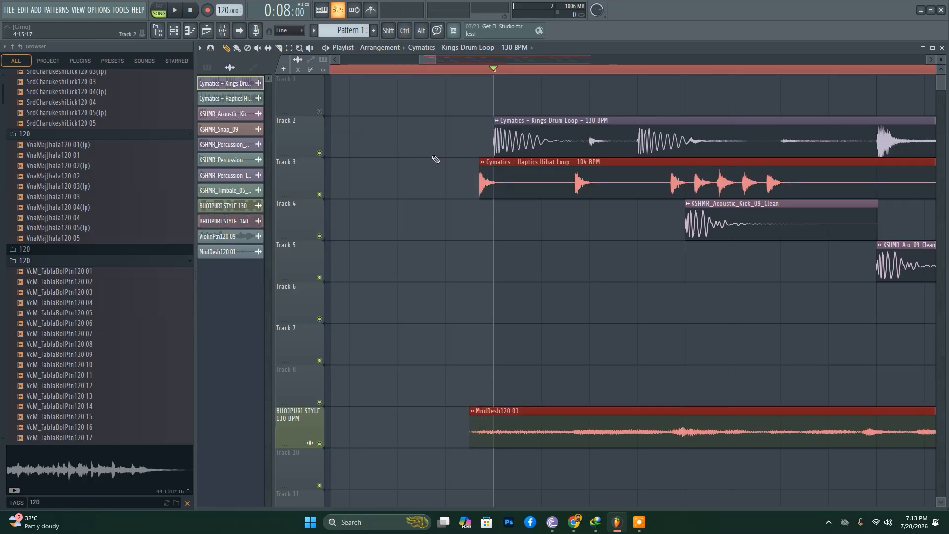
key(shift)
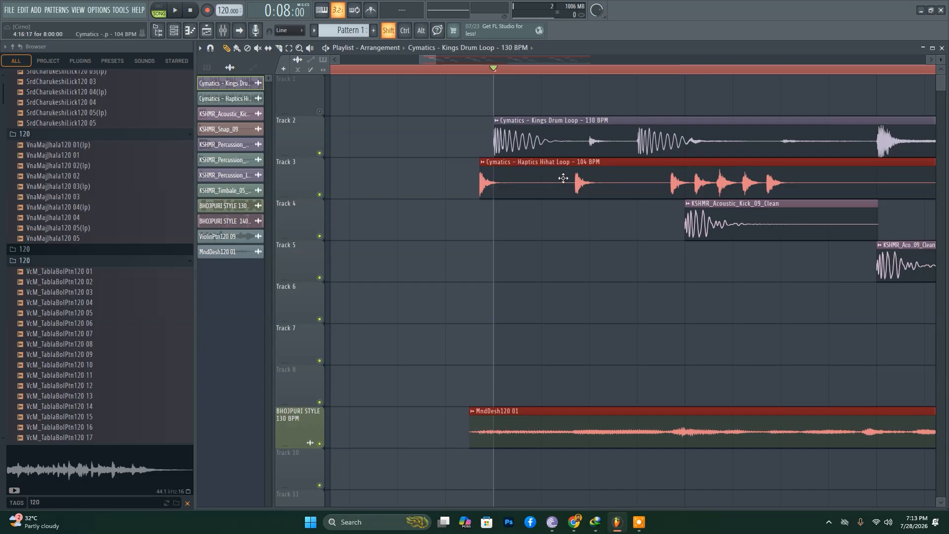
key(shift+q)
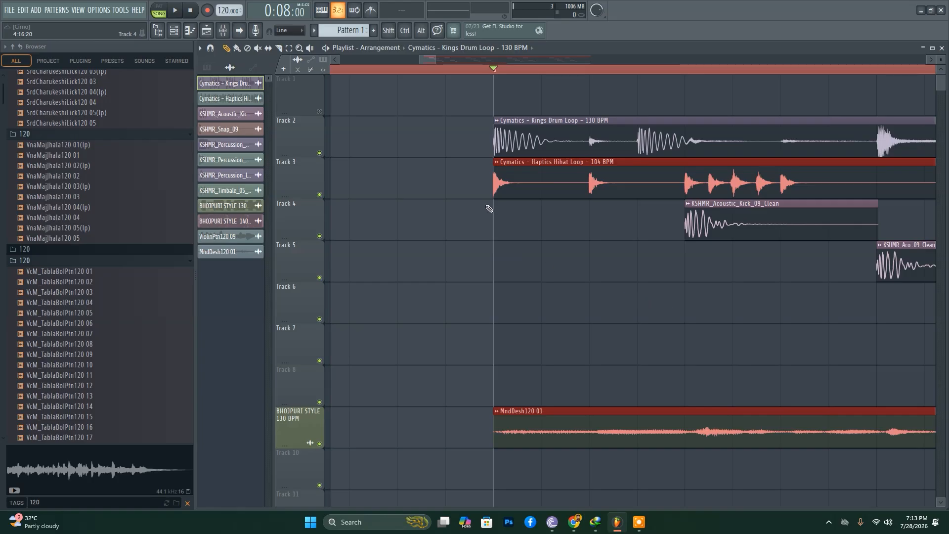
click(619, 295)
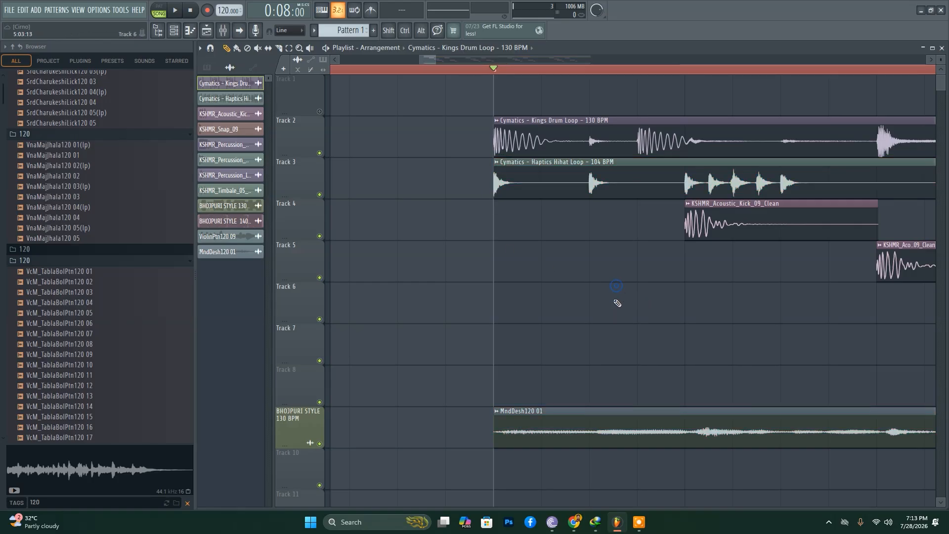
Step: Add a very short fade-in to the start of the hi-hat loop on track 3
scroll(652, 351, down, 3)
scroll(653, 351, down, 5)
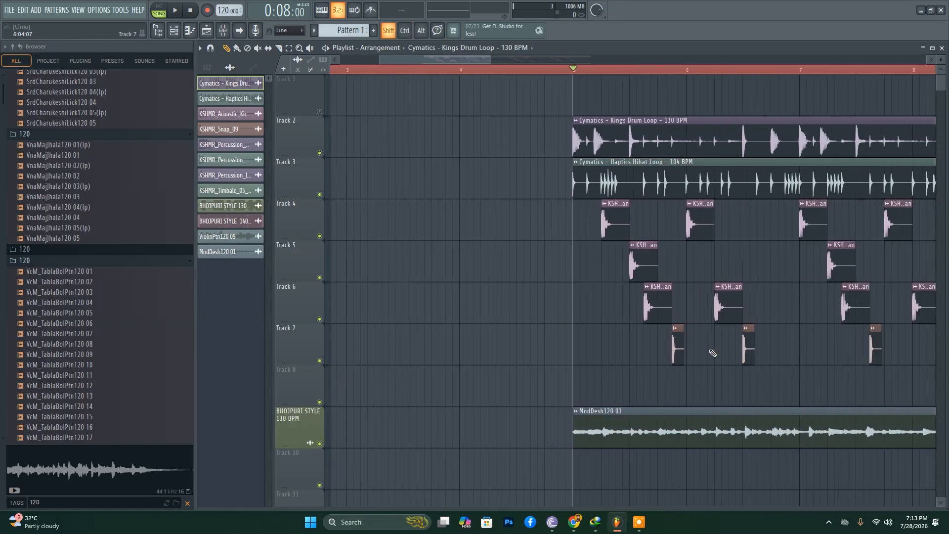
scroll(682, 346, right, 3)
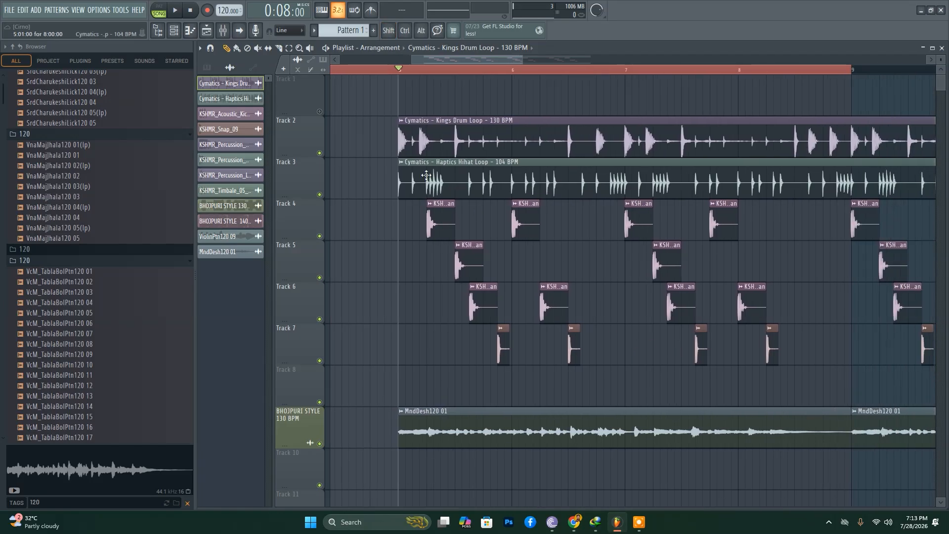
scroll(360, 116, up, 6)
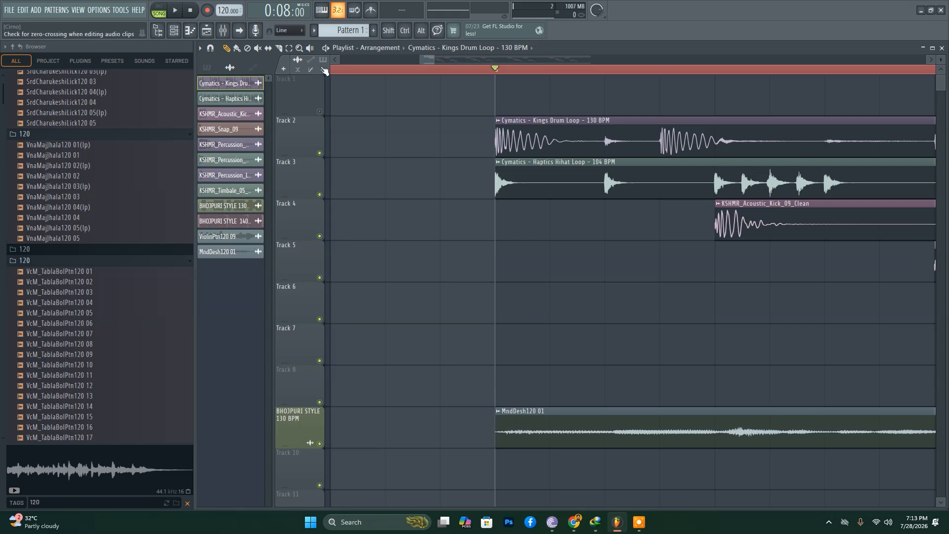
scroll(515, 156, up, 3)
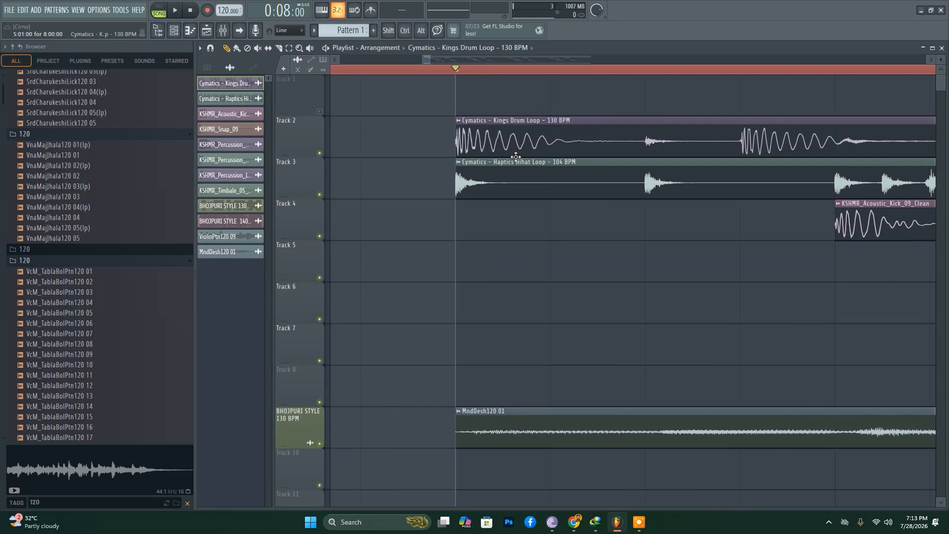
click(298, 71)
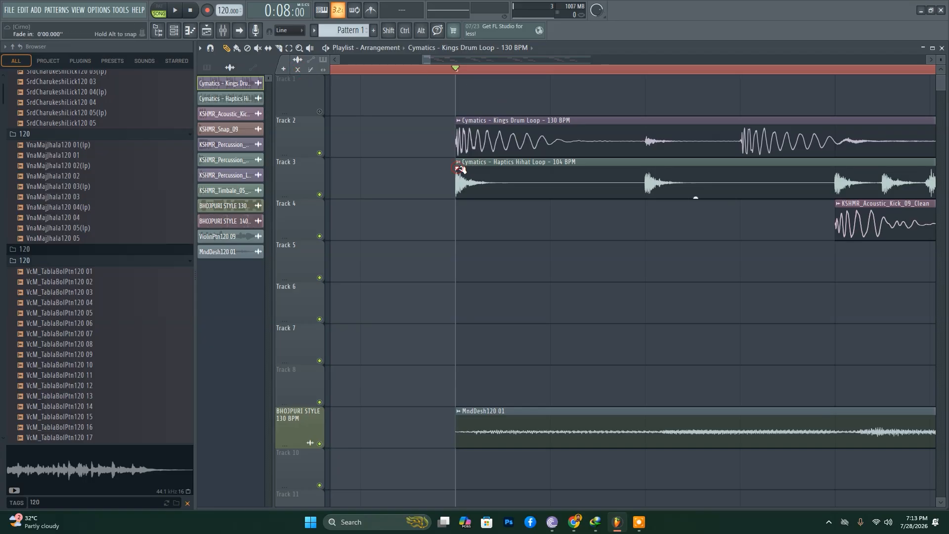
mouse_move(460, 168)
mouse_down()
mouse_move(484, 172)
mouse_move(468, 174)
mouse_up()
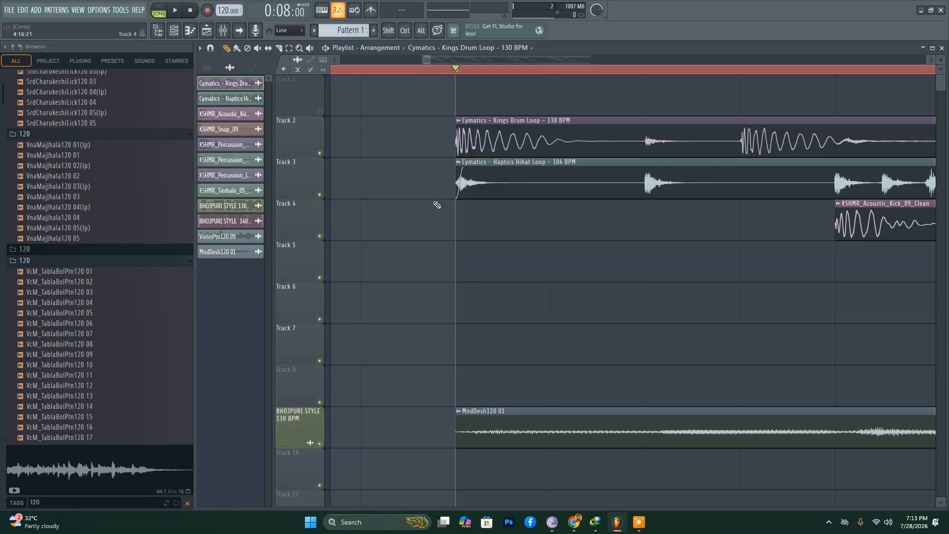
Step: Add a fade-in to the first acoustic kick clip on track 4 and briefly play the passage
scroll(636, 287, right, 4)
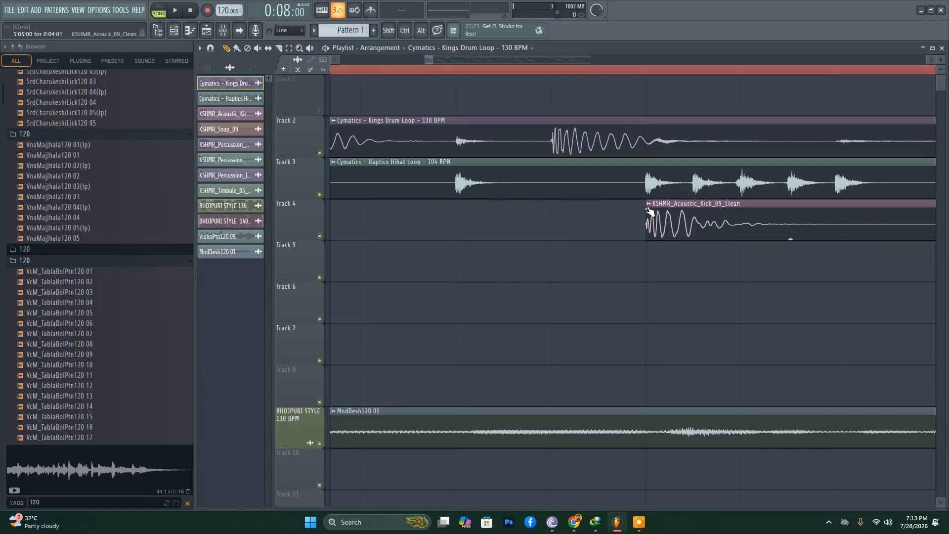
drag(685, 216, 645, 204)
click(624, 73)
key(space)
key(space)
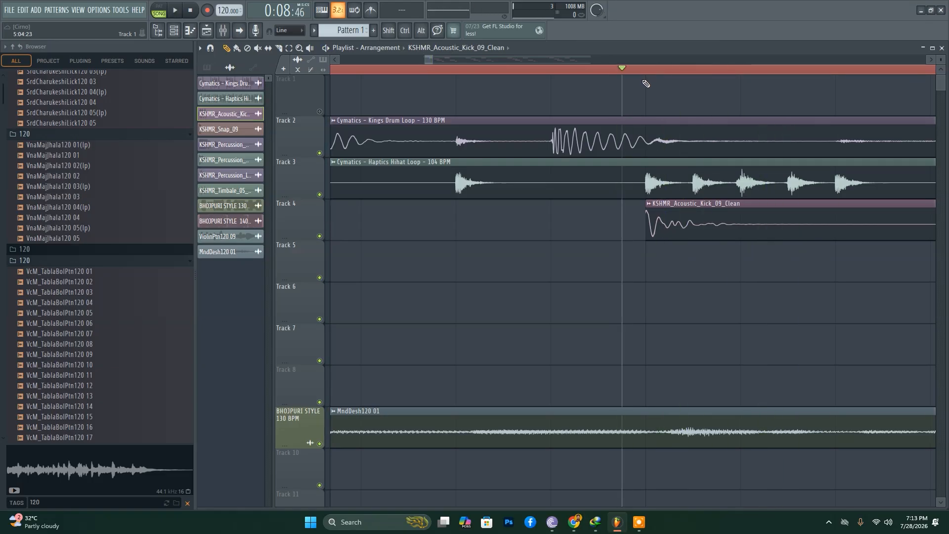
right_click(650, 208)
click(630, 207)
scroll(602, 232, down, 3)
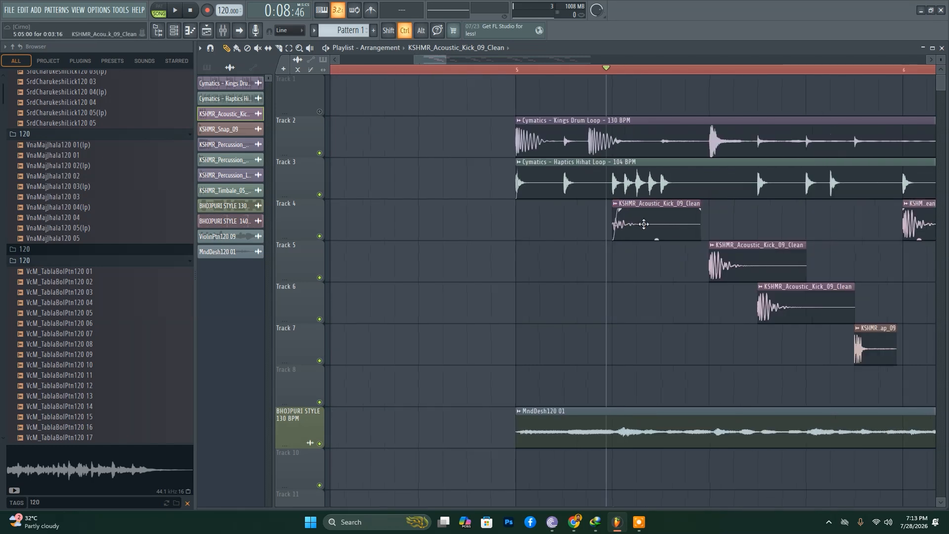
Step: Try copying the bar 5 kicks on tracks 5 and 6 and the snap on track 7 to earlier positions, removing the copies
drag(723, 255, 570, 275)
right_click(574, 274)
drag(807, 321, 672, 322)
right_click(665, 312)
drag(806, 317, 739, 315)
key(ctrl+z)
drag(872, 348, 802, 348)
Step: Try copying the bar 6 kick on track 6 and snap on track 7 to later positions, removing the copies
scroll(661, 297, right, 3)
click(459, 215)
drag(528, 307, 657, 305)
right_click(656, 305)
drag(599, 349, 695, 349)
right_click(694, 349)
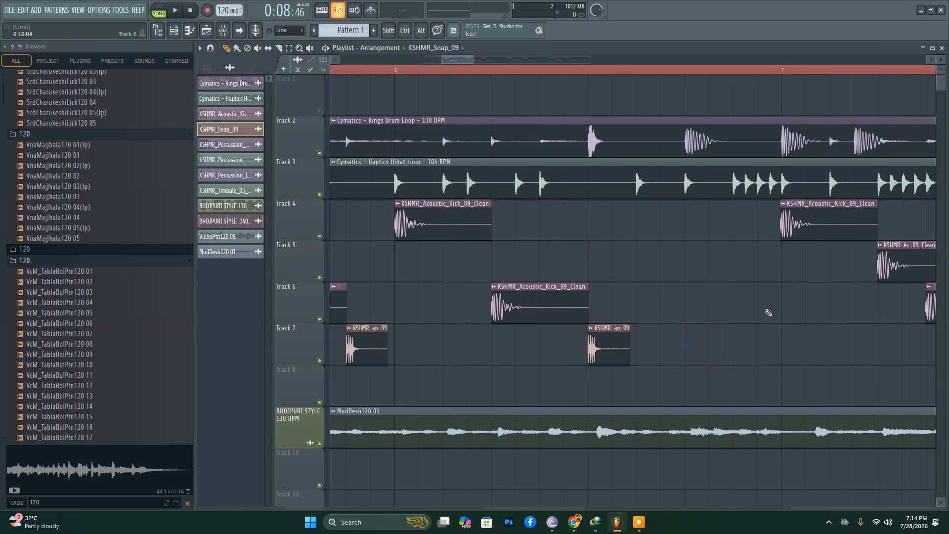
scroll(769, 284, down, 3)
mouse_move(787, 229)
mouse_down()
mouse_move(692, 220)
mouse_move(788, 230)
mouse_up()
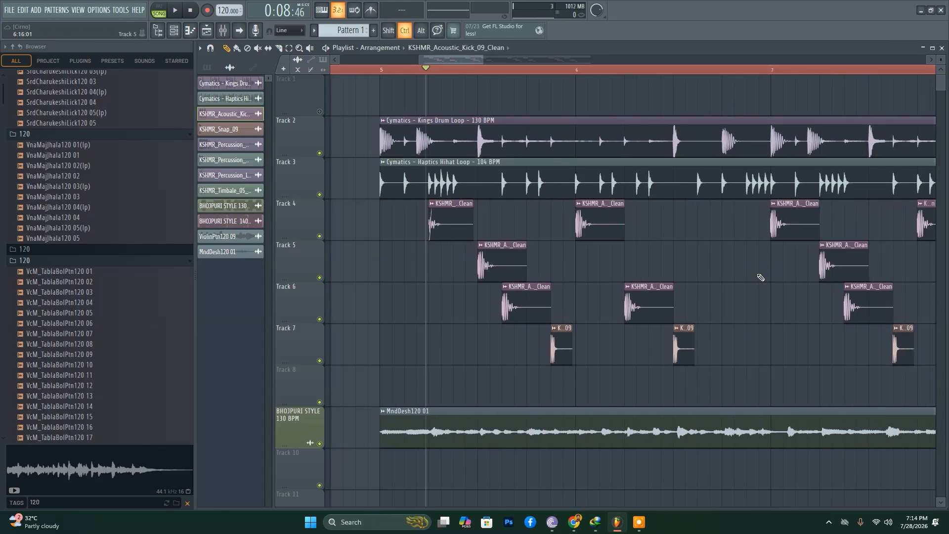
Step: Try different gain levels on the bar 5 kick clip on track 5, ending at about -4.4 dB
scroll(500, 332, down, 1)
scroll(501, 332, up, 4)
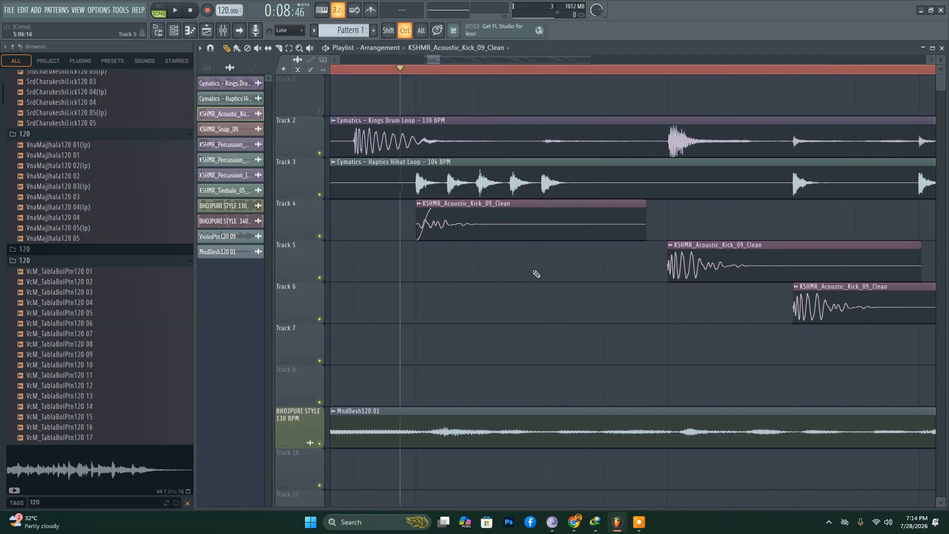
scroll(536, 273, down, 2)
scroll(535, 271, up, 3)
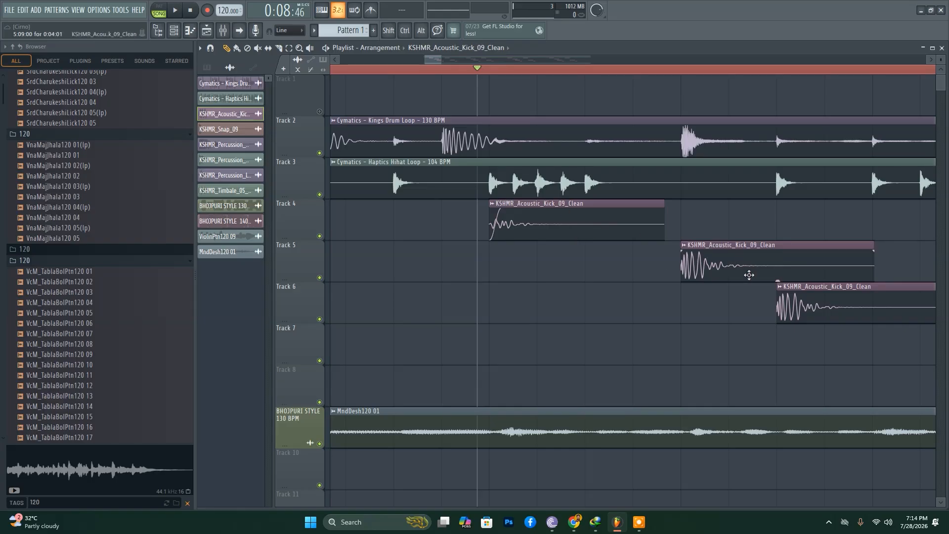
mouse_move(780, 280)
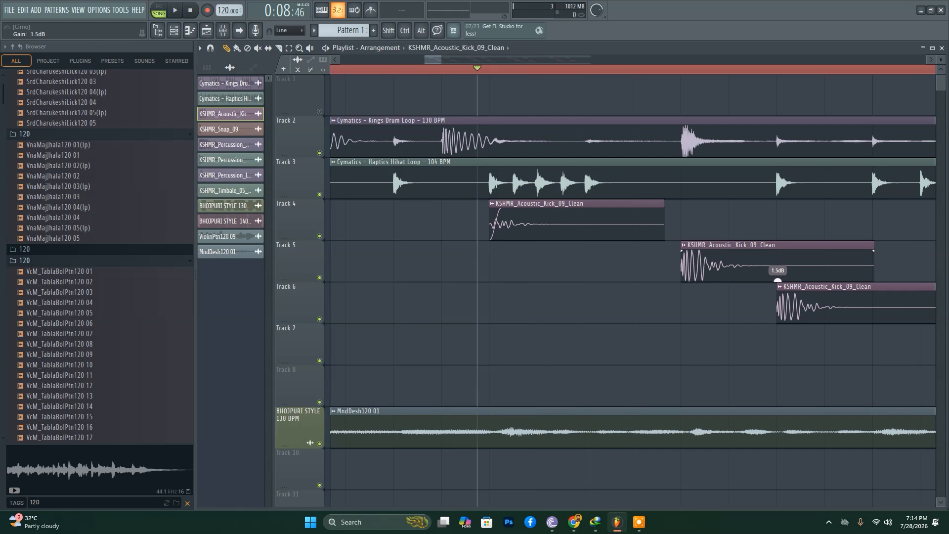
drag(777, 280, 778, 280)
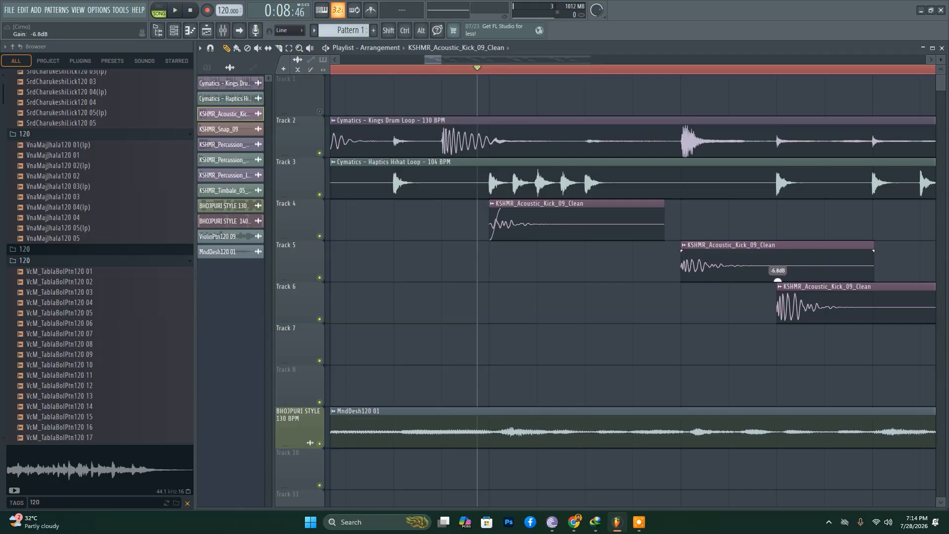
drag(778, 280, 779, 280)
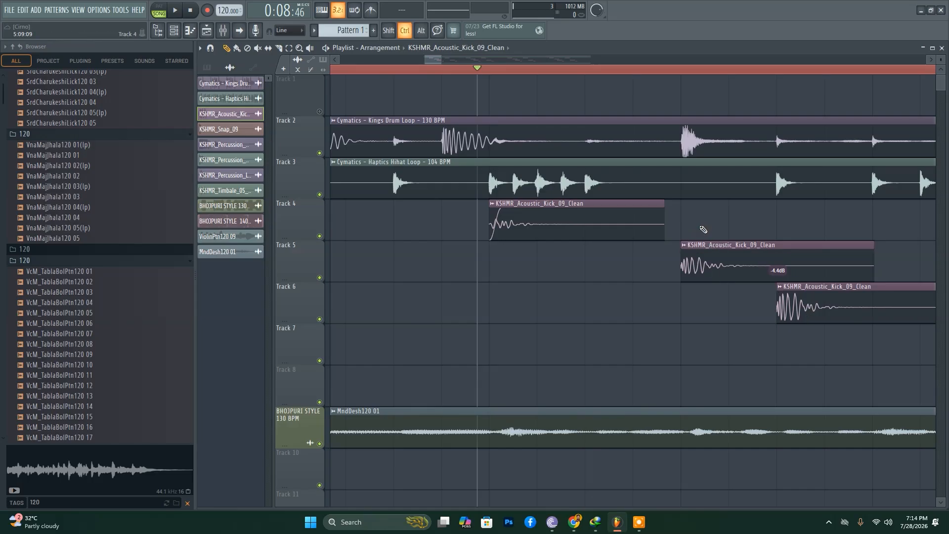
Step: Undo the gain changes on the track 5 kick and restore the deleted kick copy on track 6 below the first track 4 kick
key(ctrl+z)
key(ctrl+z)
key(ctrl+z)
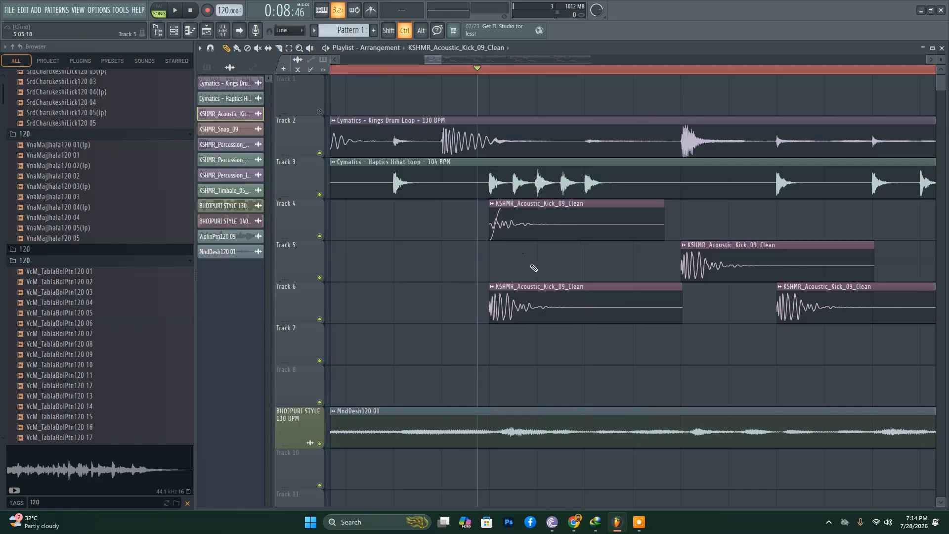
scroll(552, 335, down, 3)
right_click(541, 299)
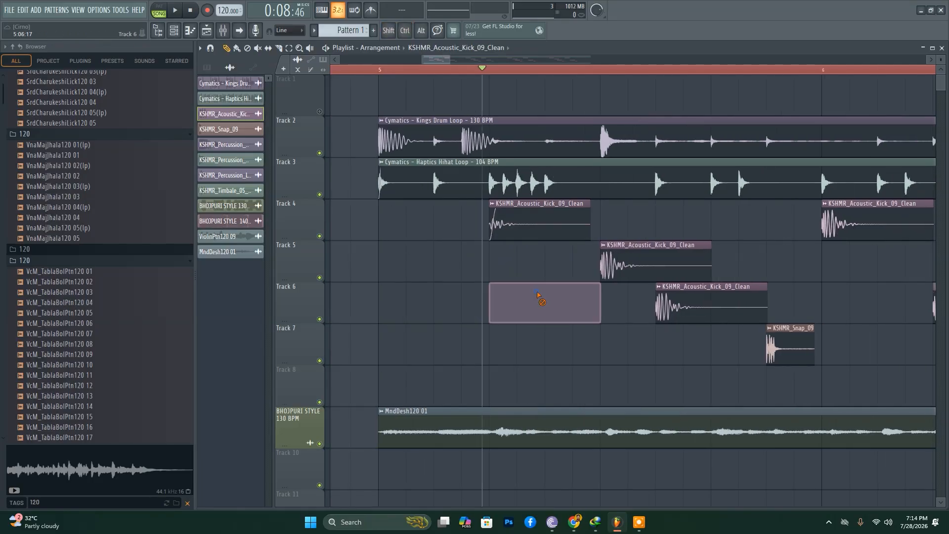
key(ctrl+z)
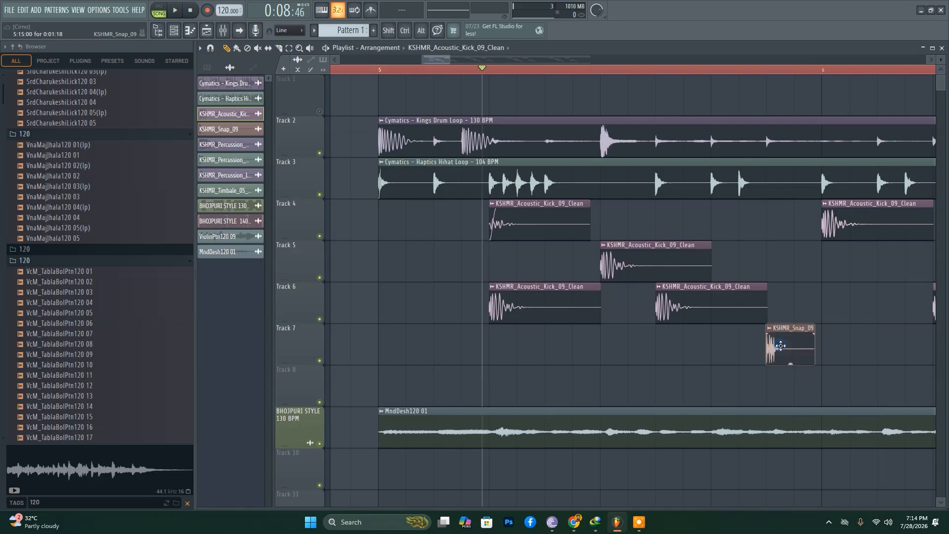
Step: List the project's patterns, select Pattern 1 and show its channel rack over the middle of the playlist
scroll(538, 277, up, 3)
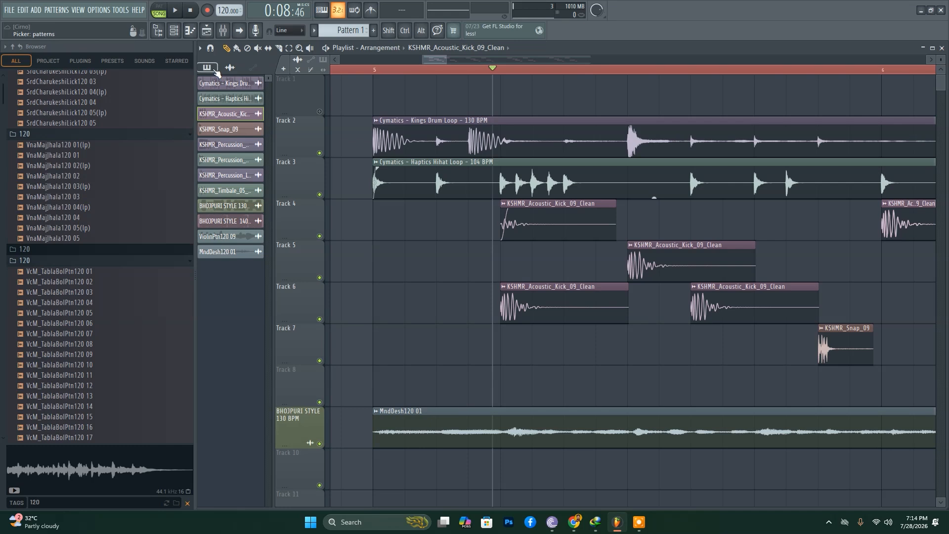
click(214, 71)
click(239, 85)
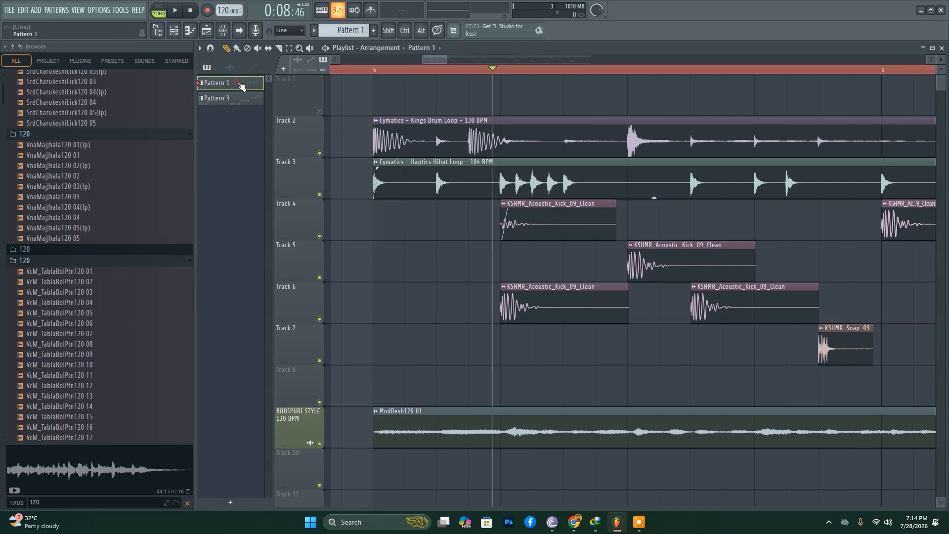
key(F6)
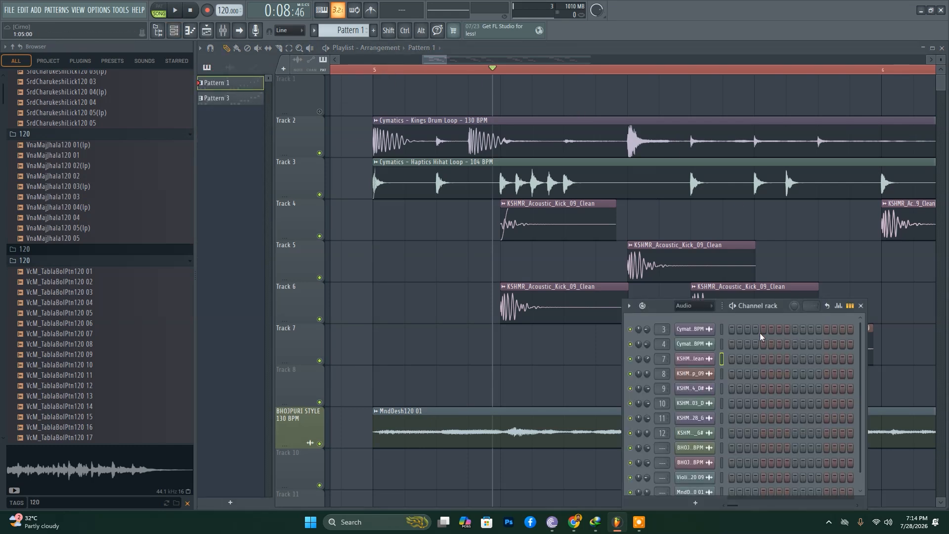
drag(763, 309, 583, 150)
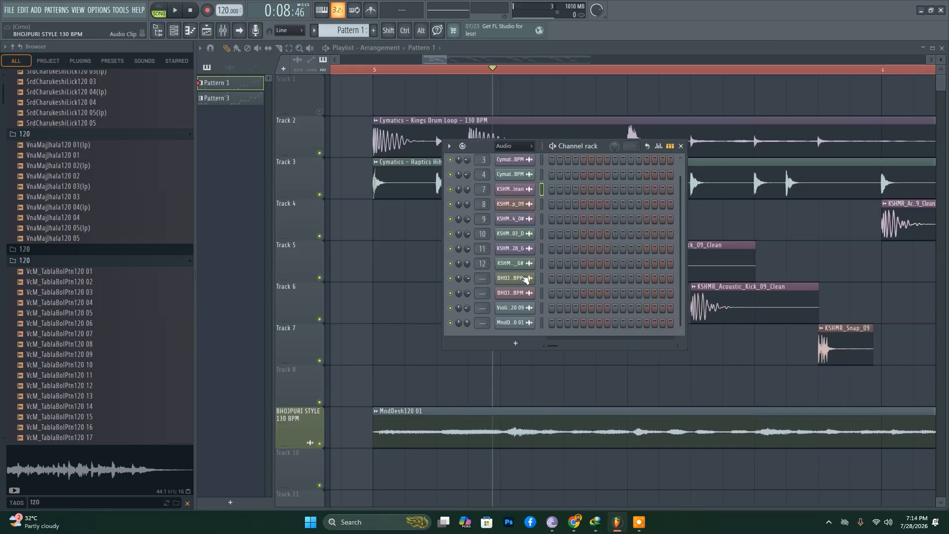
Step: Open Pattern 1's Bite Me notes in the piano roll and show them from bar 1
double_click(229, 87)
scroll(455, 291, up, 4)
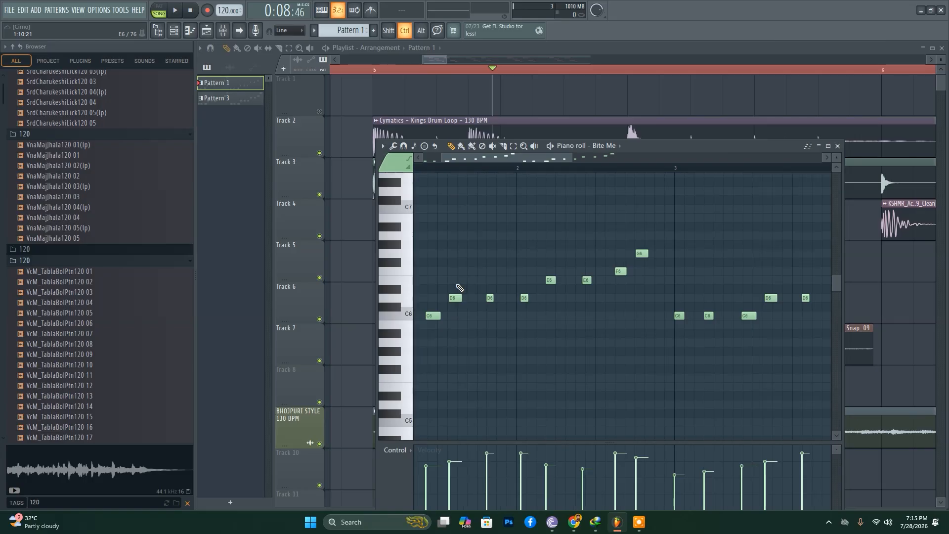
scroll(459, 287, down, 3)
scroll(458, 287, up, 5)
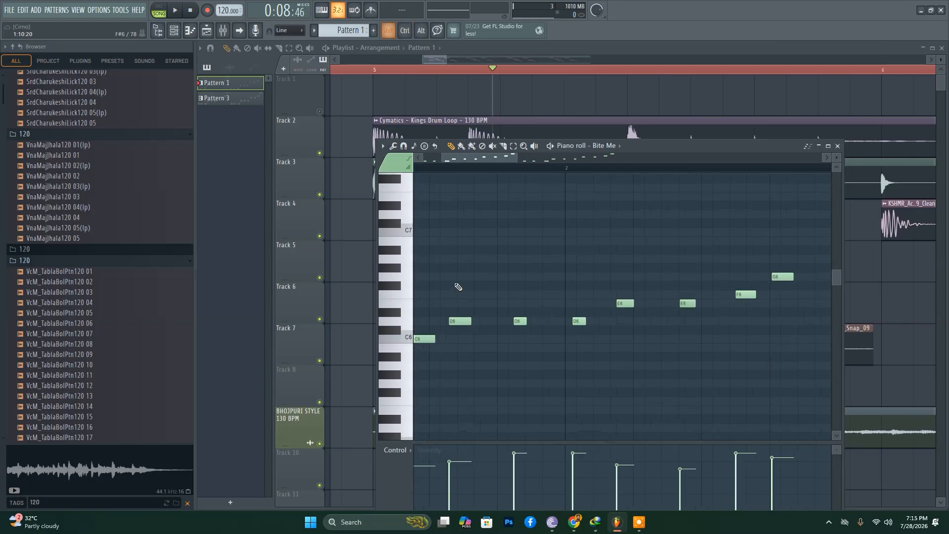
scroll(458, 287, left, 4)
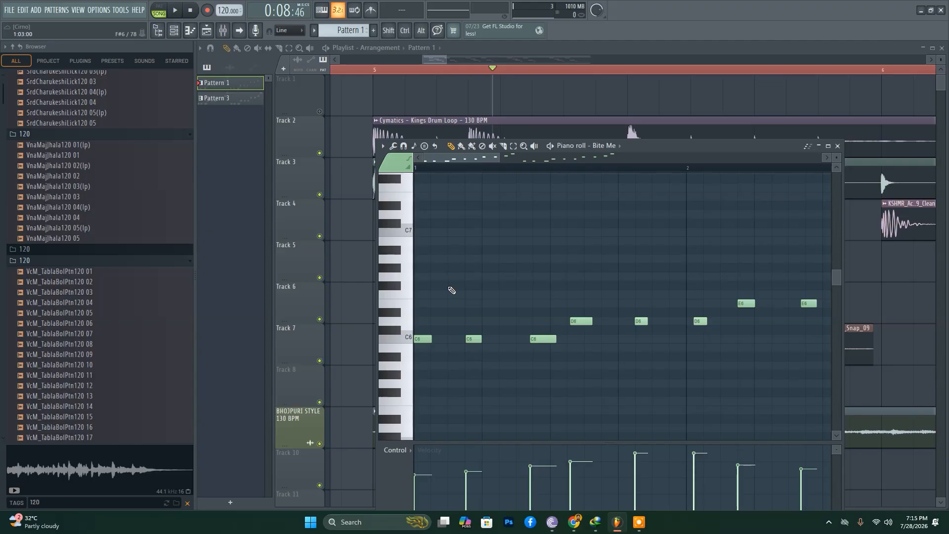
Step: Transpose all notes of Pattern 1 up three semitones
key(ctrl+a)
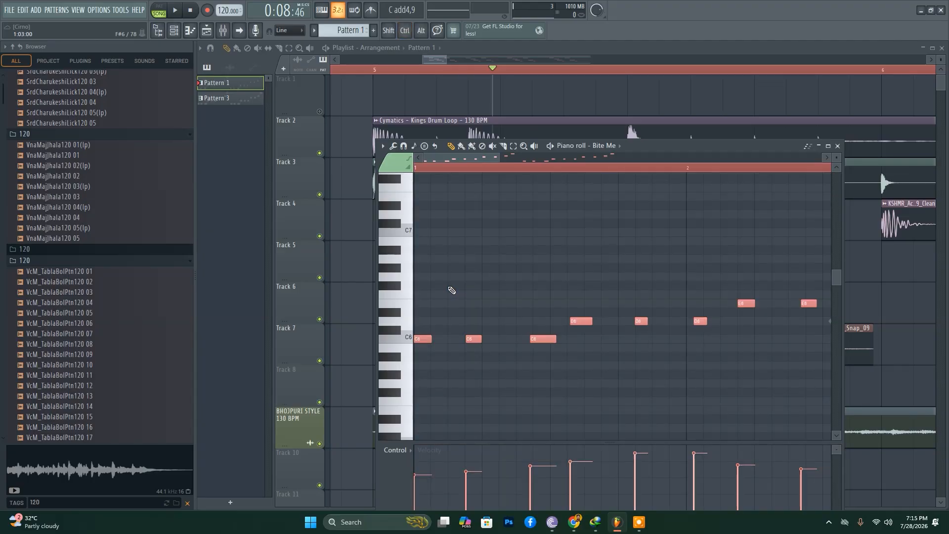
key(shift+Up)
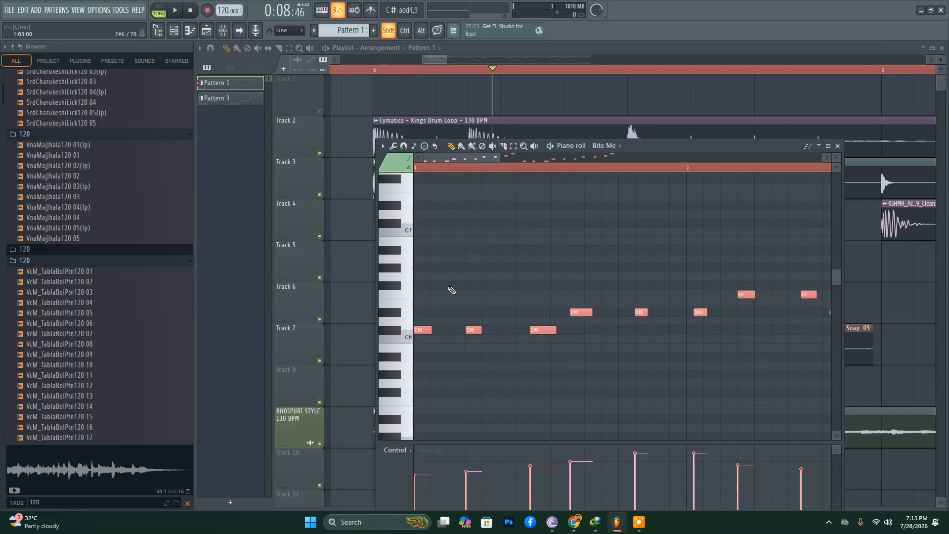
key(shift+Up)
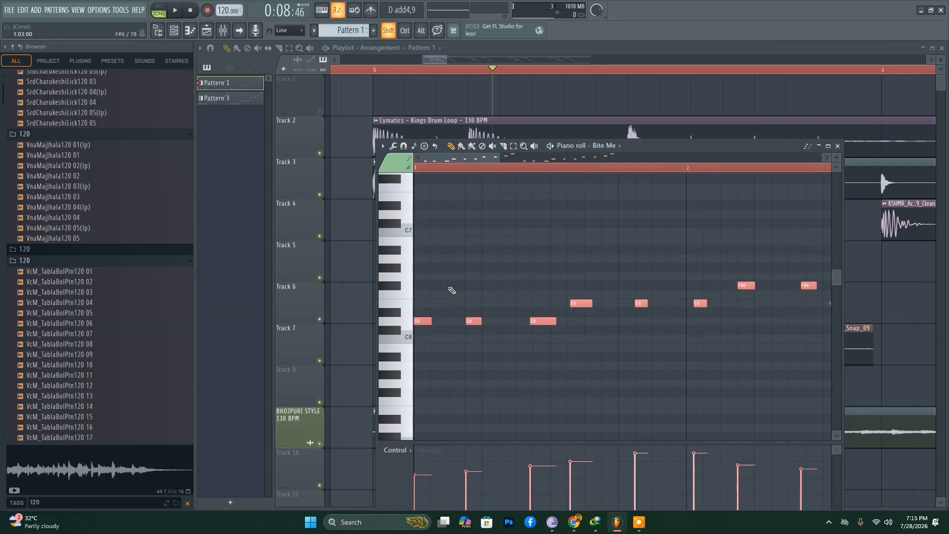
key(shift+Up)
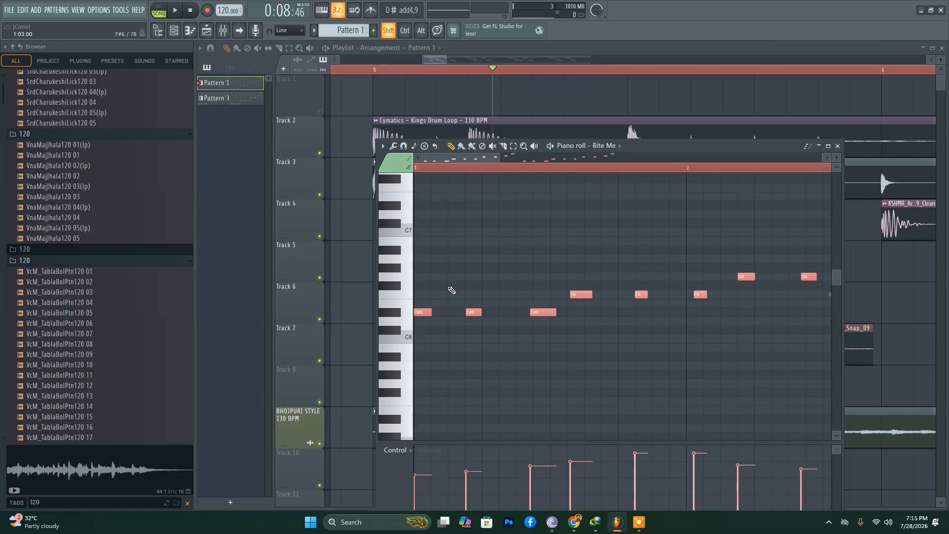
Step: Transpose the selected notes back down three semitones
key(shift+Down)
key(shift+Down)
key(shift+Down)
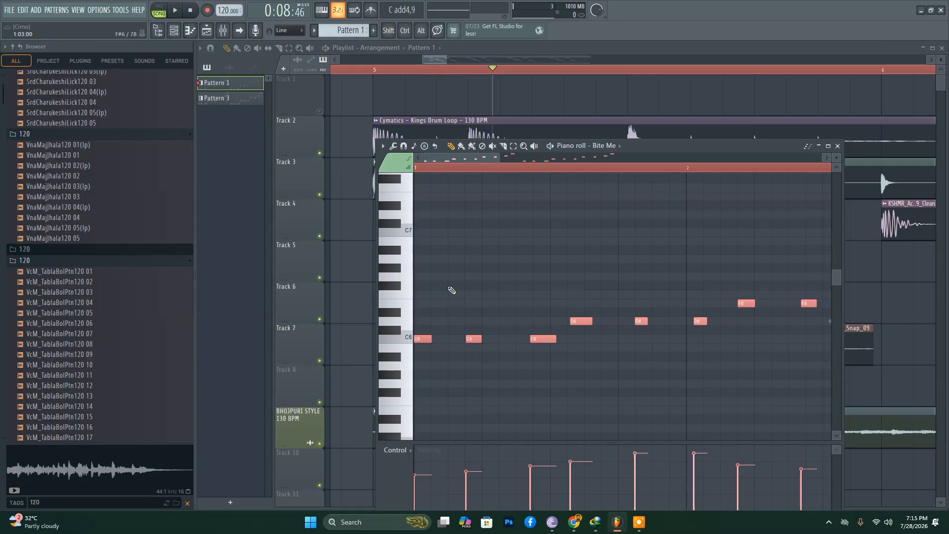
Step: Transpose all Bite Me notes up three semitones
key(shift+Up)
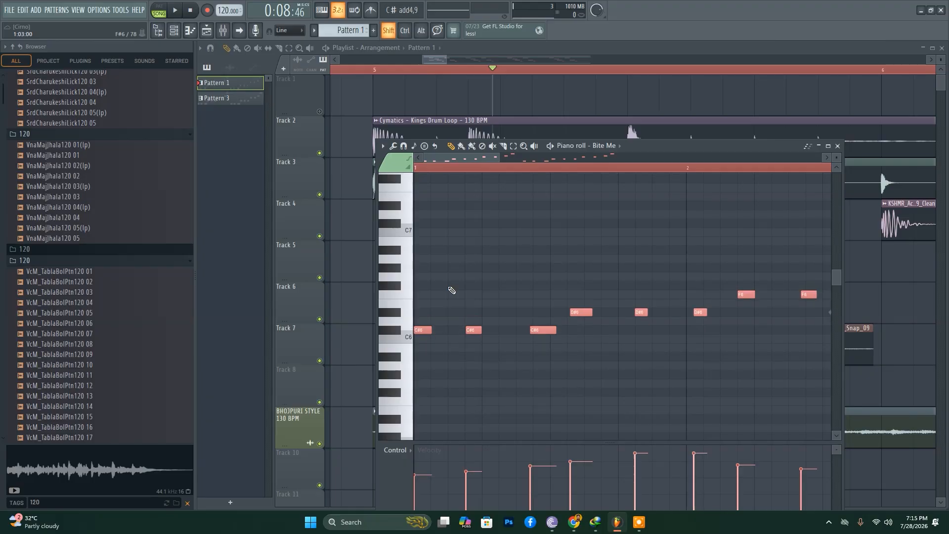
key(shift+Up)
key(shift+Up)
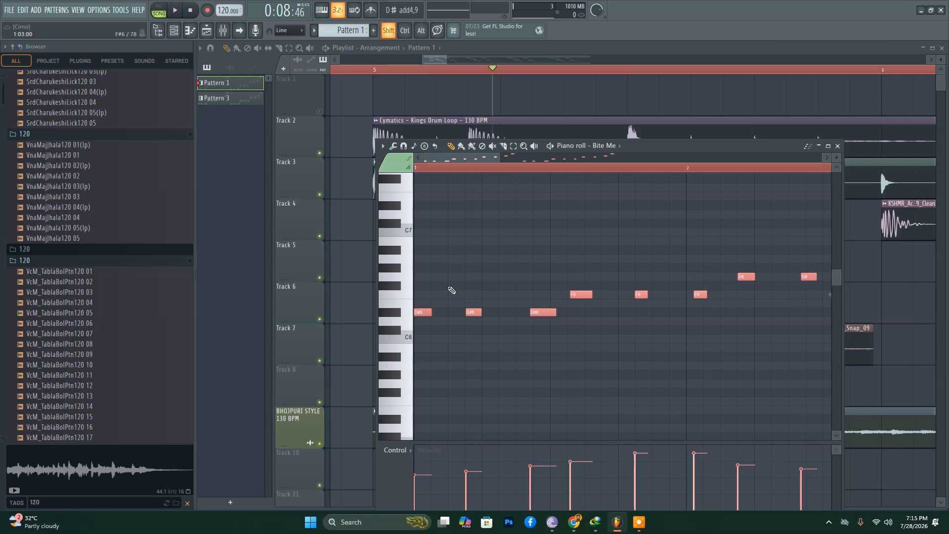
Step: Undo the three last semitone shifts of the Bite Me notes
key(ctrl+z)
key(ctrl+z)
key(ctrl+z)
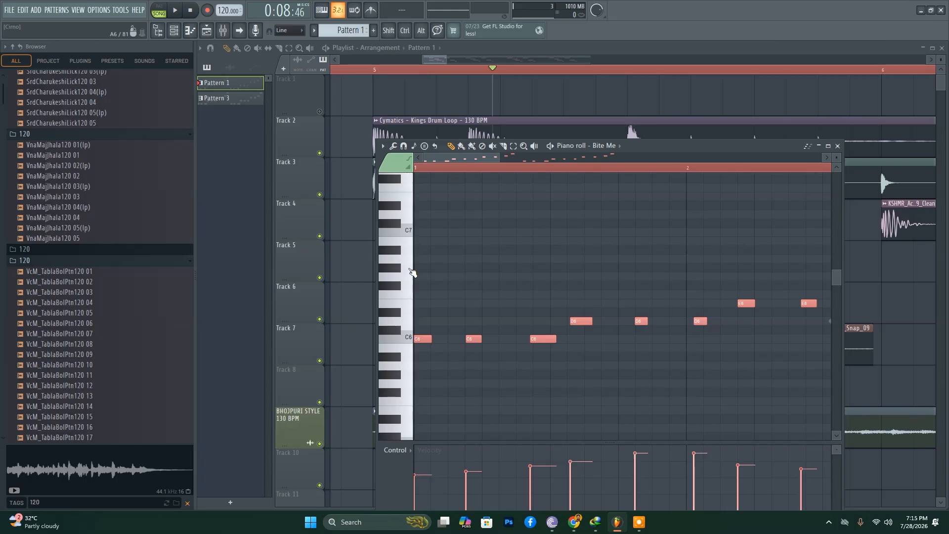
Step: Shift all Bite Me notes up one octave
key(ctrl)
key(ctrl+Up)
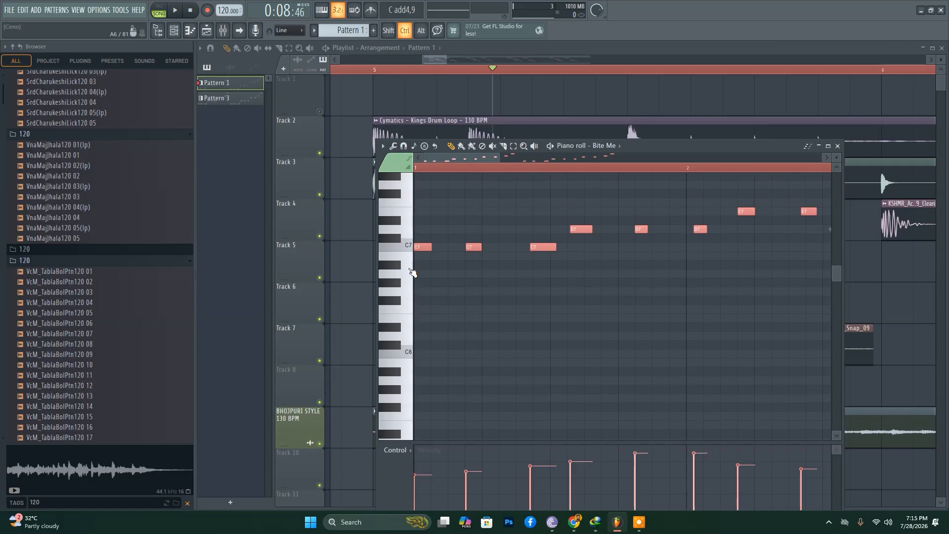
Step: Shift all the notes down three octaves and back up two octaves, so the first note lands on C6
key(ctrl+Down)
key(ctrl+Down)
key(ctrl+Down)
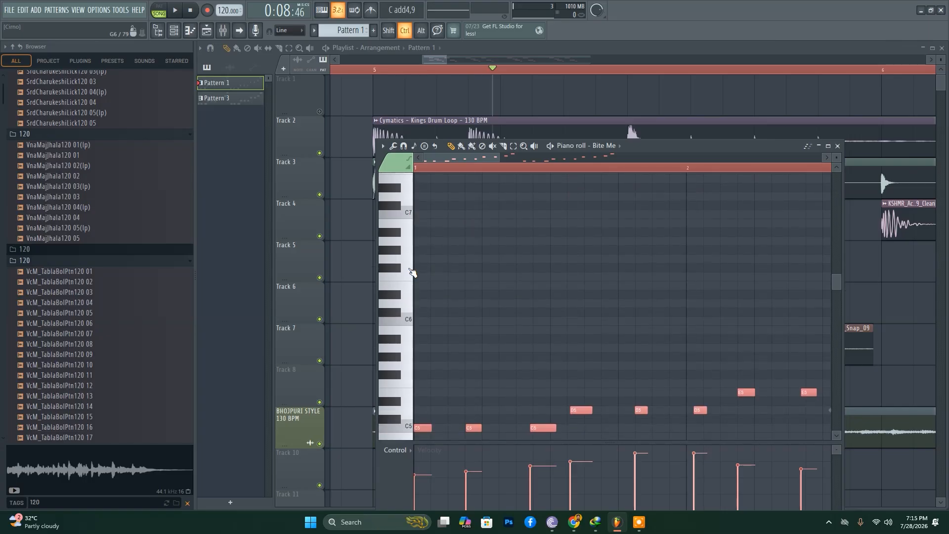
key(ctrl+Up)
key(ctrl+Up)
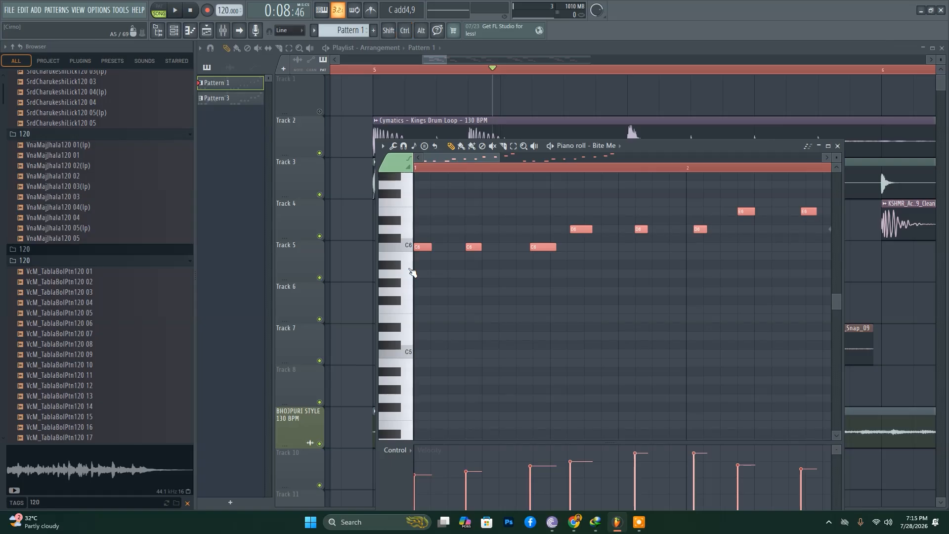
Step: Raise all notes of the Bite Me piano roll by three semitones
ctrl+scroll(455, 271, down, 3)
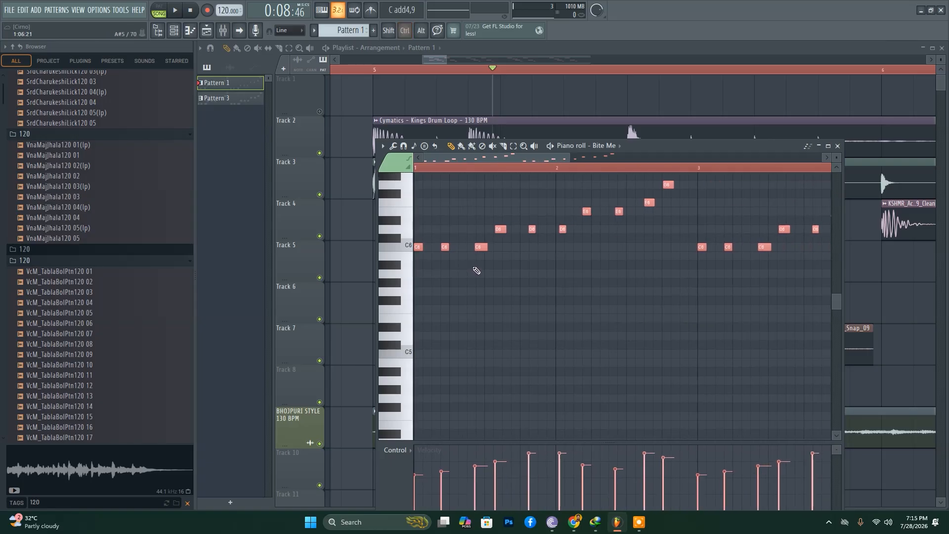
scroll(475, 270, up, 3)
key(shift)
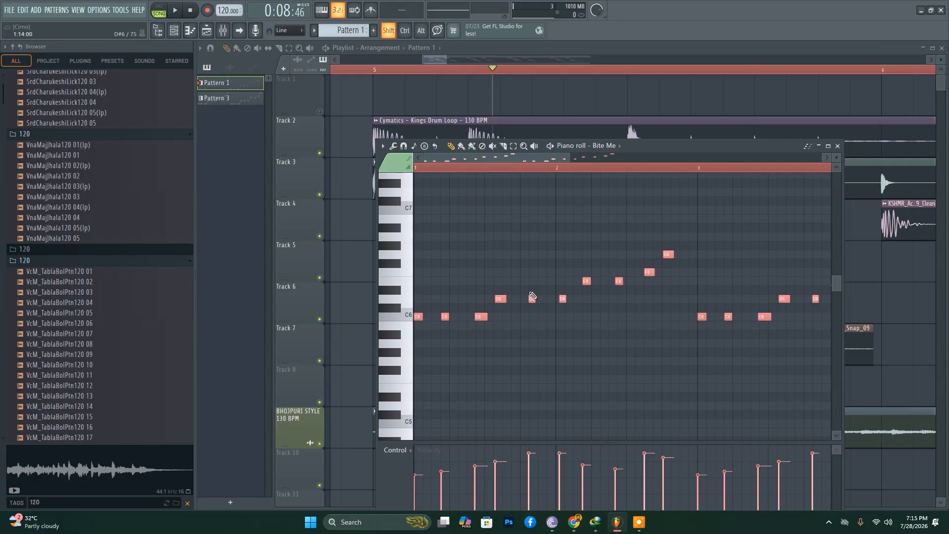
key(shift+Up)
key(shift+Up)
key(shift+Up)
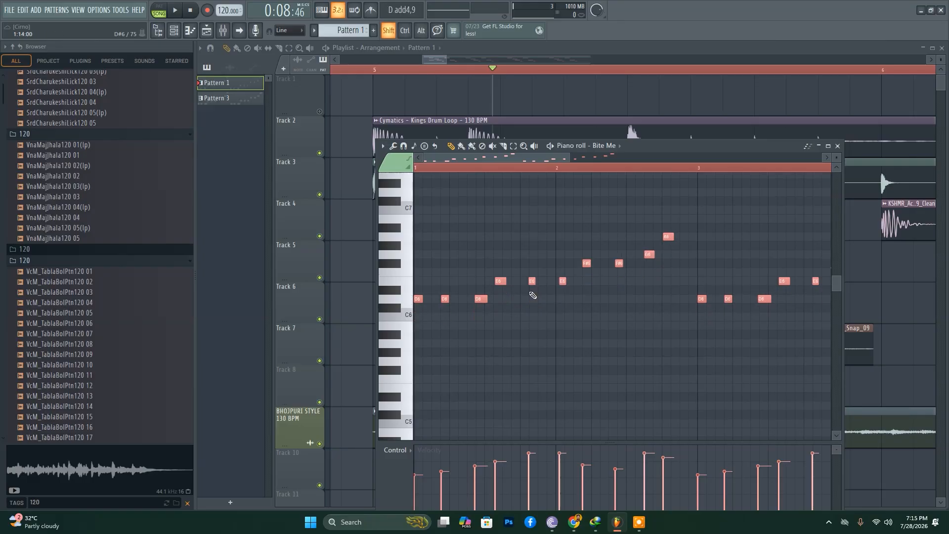
Step: Transpose the Bite Me notes back down three semitones and close the piano roll
key(shift+Down)
key(shift+Down)
key(shift+Down)
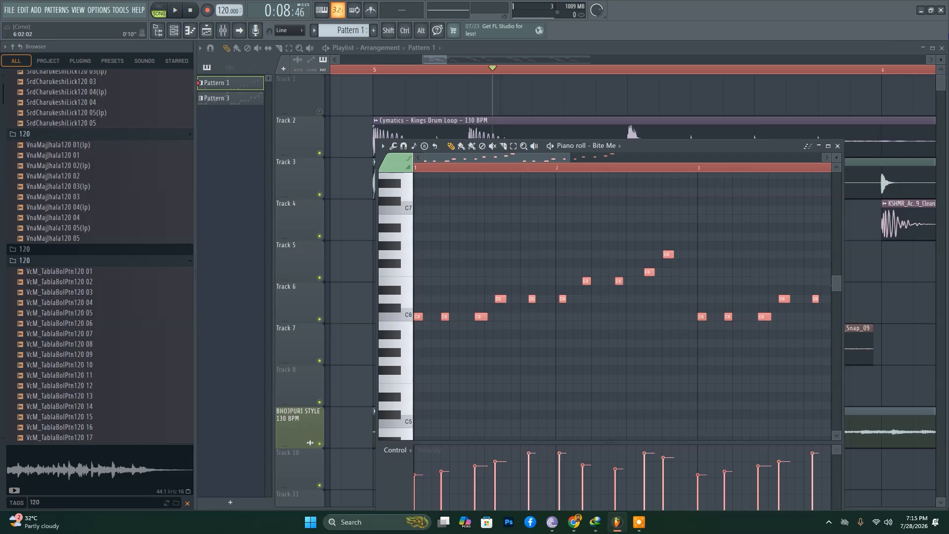
click(837, 146)
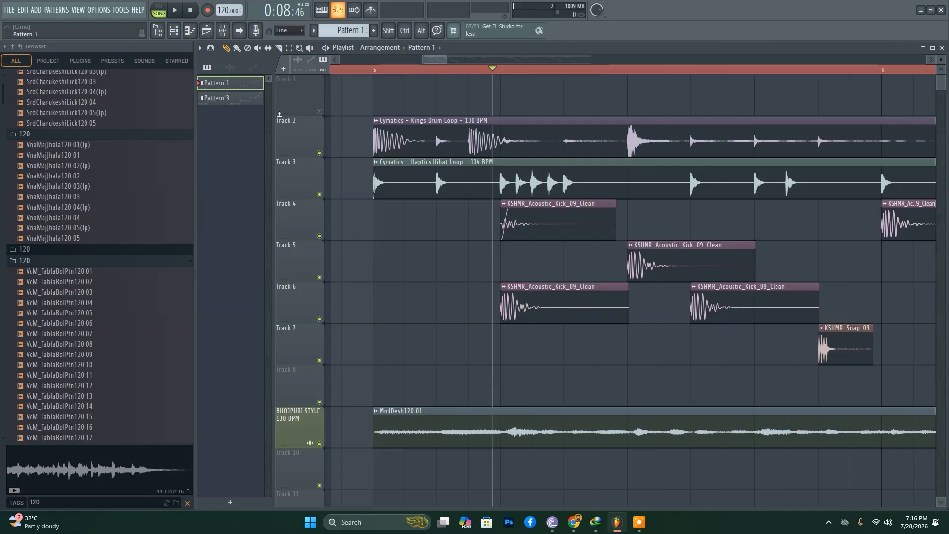
Step: Select Pattern 1 and Pattern 3 together and transpose both by 3 semitones
scroll(446, 321, down, 6)
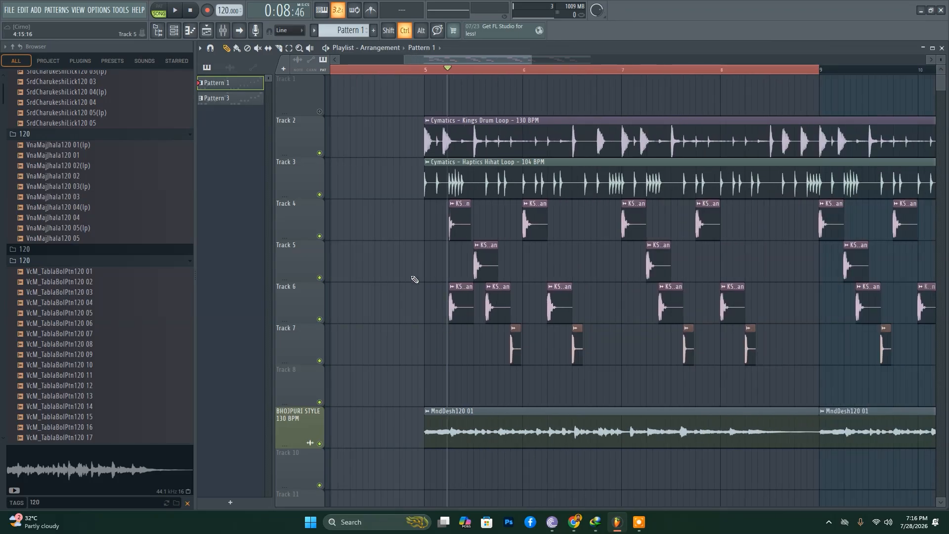
click(227, 123)
click(243, 101)
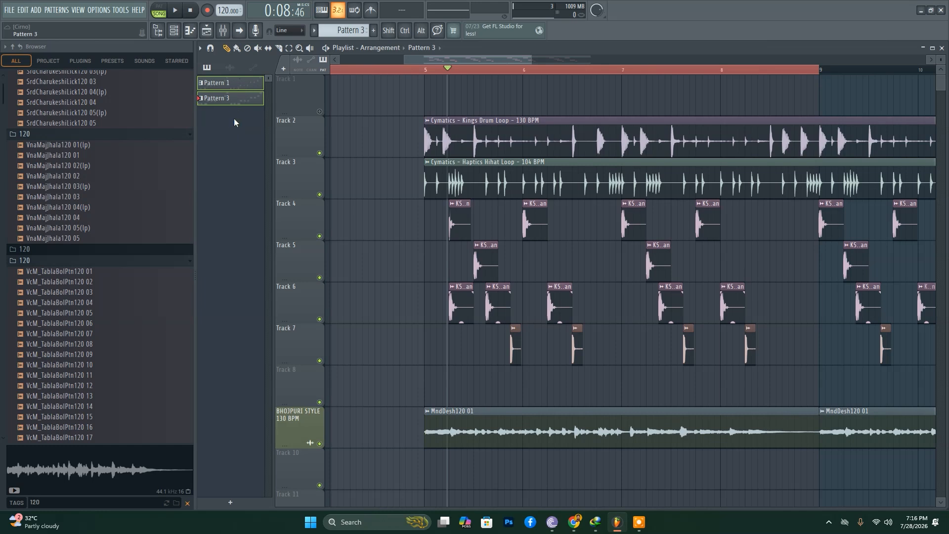
click(242, 85)
click(234, 98)
click(237, 86)
shift+click(234, 96)
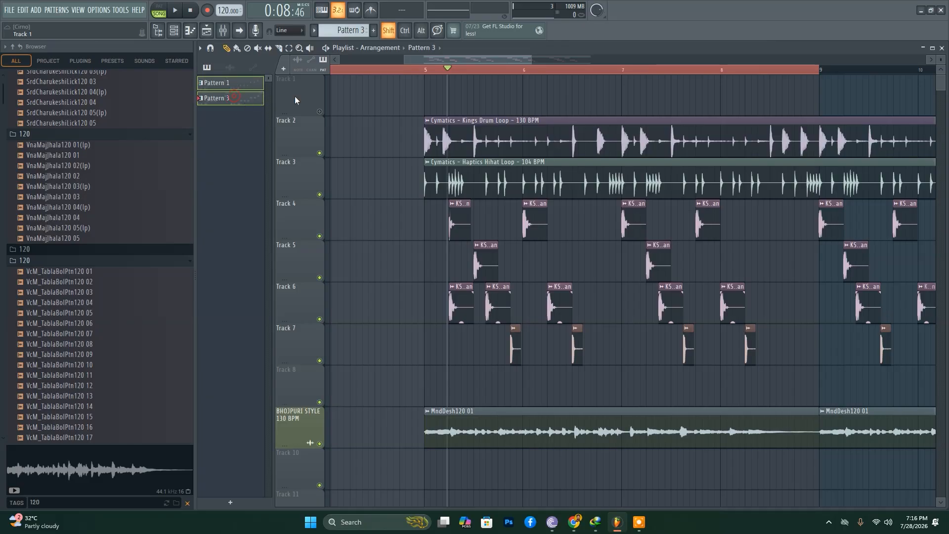
right_click(209, 85)
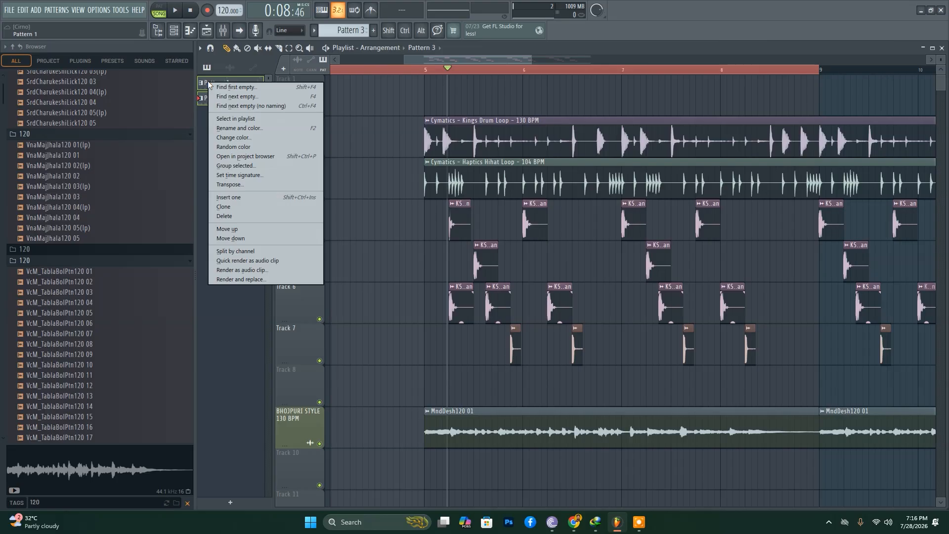
click(241, 186)
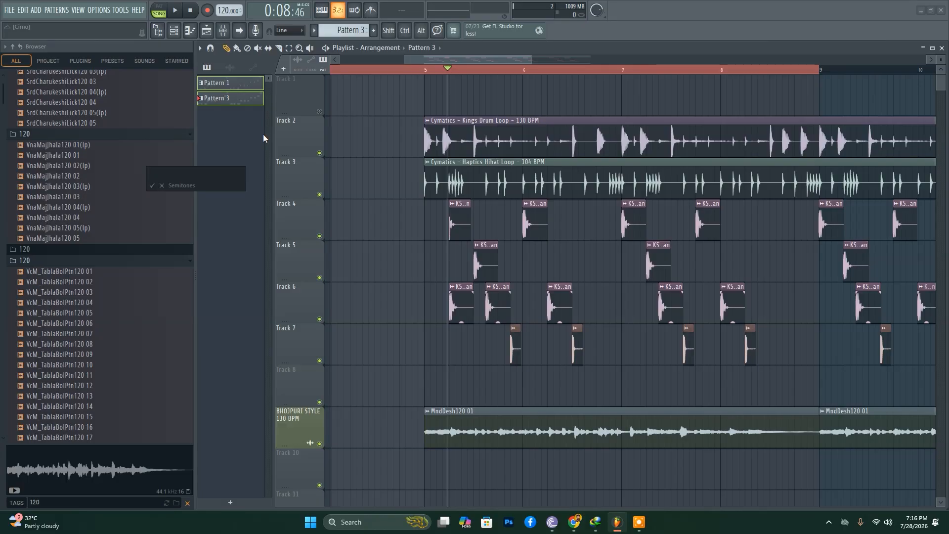
text(3)
key(Return)
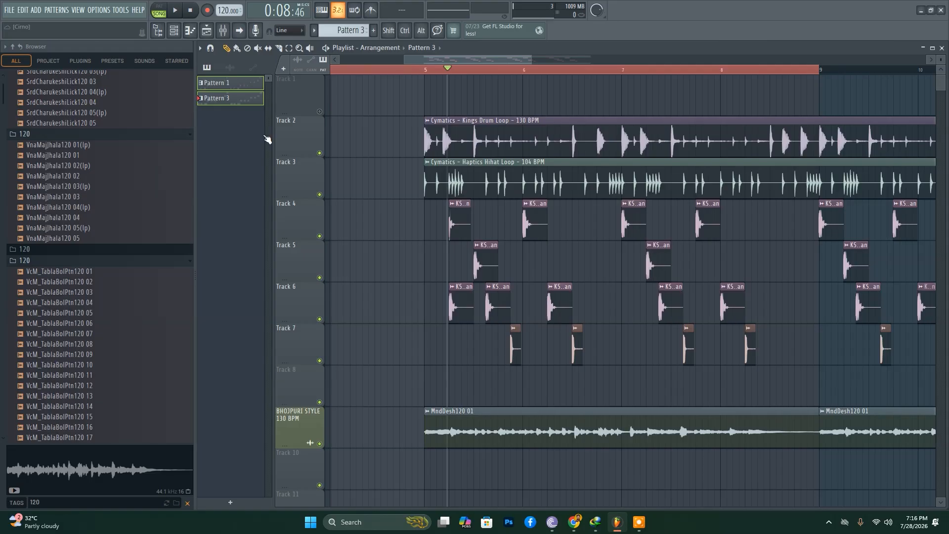
Step: Open Pattern 3's Bass Master notes in the piano roll and examine the pitch of the first notes
double_click(260, 98)
click(571, 200)
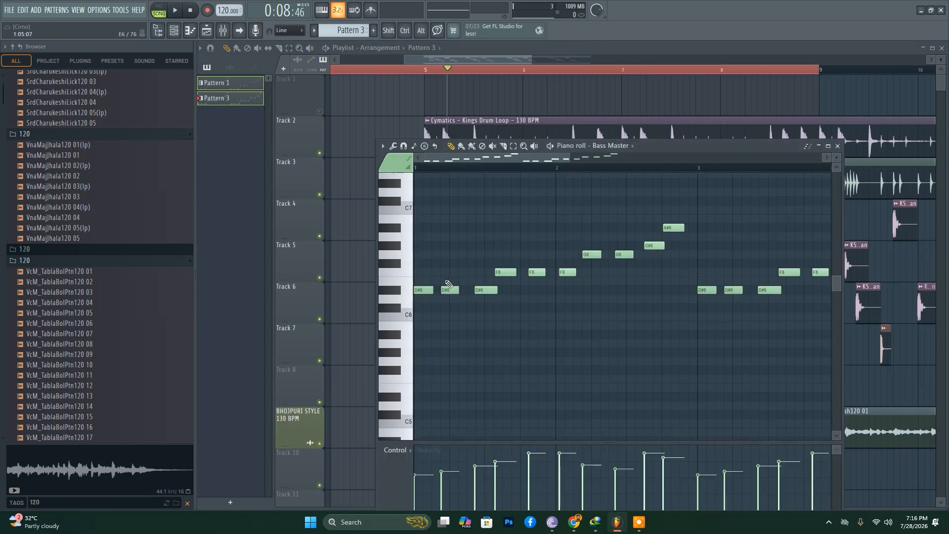
scroll(448, 284, up, 4)
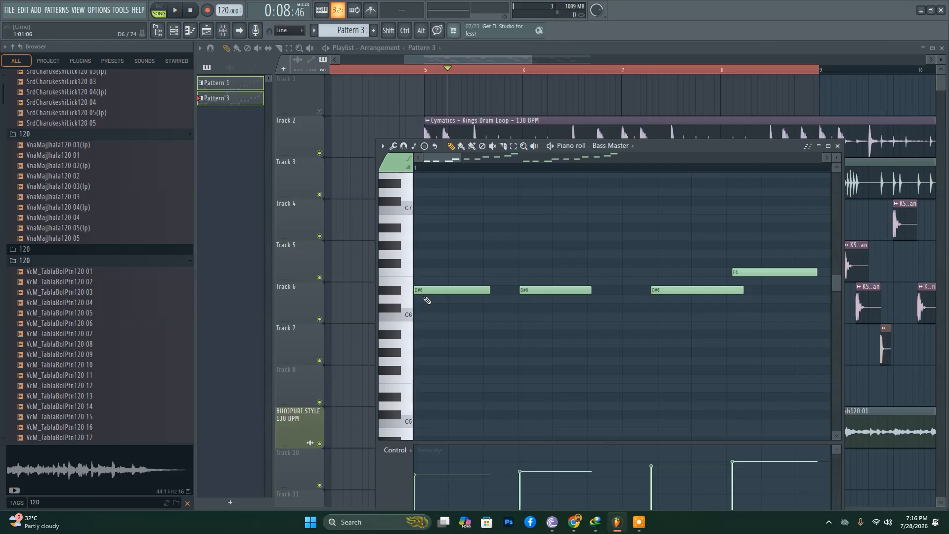
Step: Transpose the selected Pattern 1 and Pattern 3 by -3 semitones
right_click(227, 84)
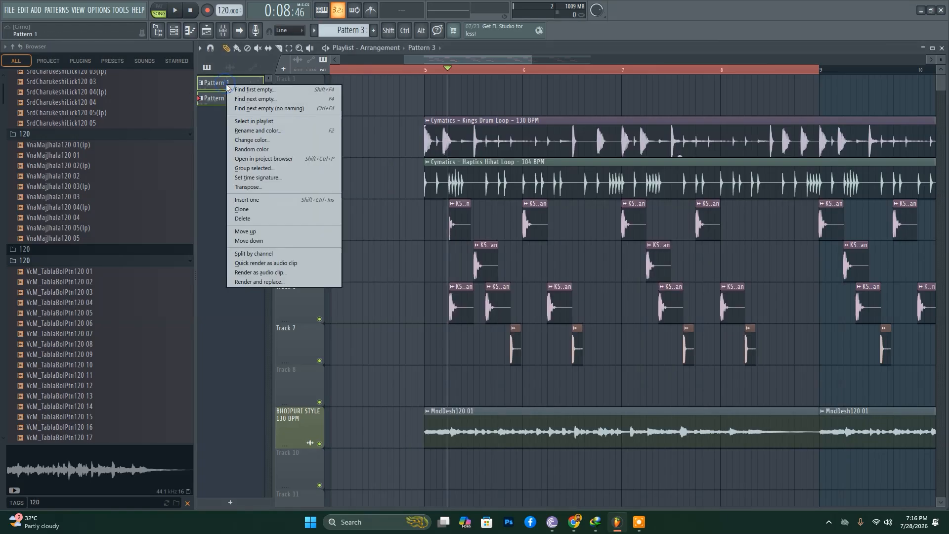
click(253, 186)
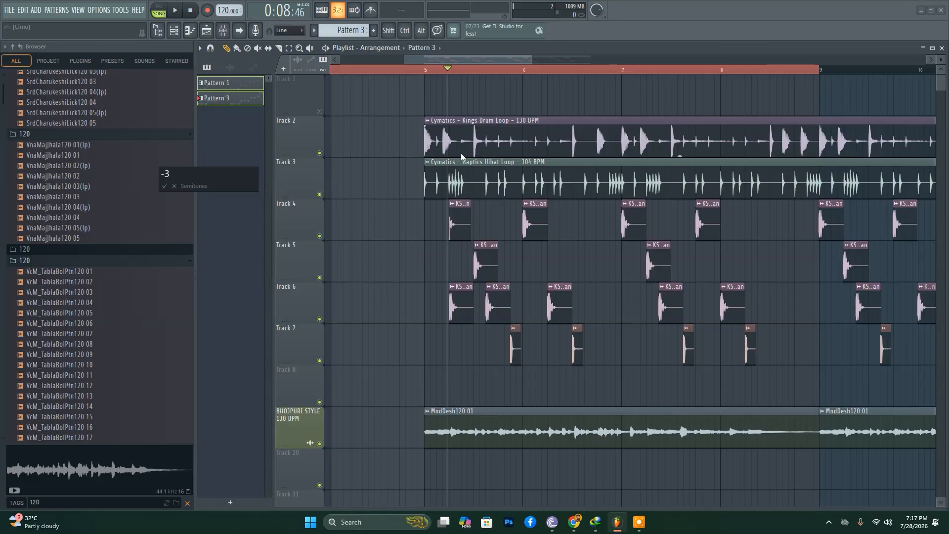
text(-3)
key(Return)
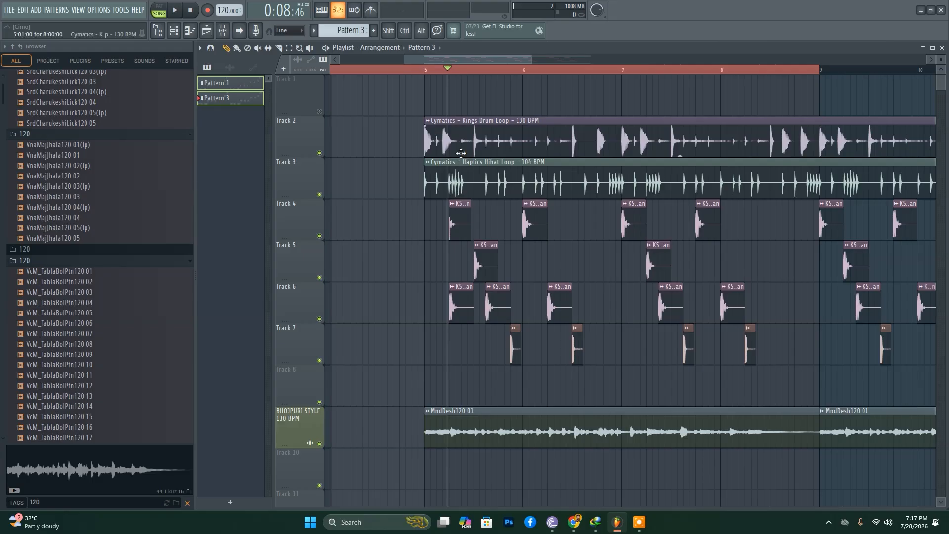
Step: Check Bass Master's transposed notes in the piano roll via the channel rack, and close both windows
key(F6)
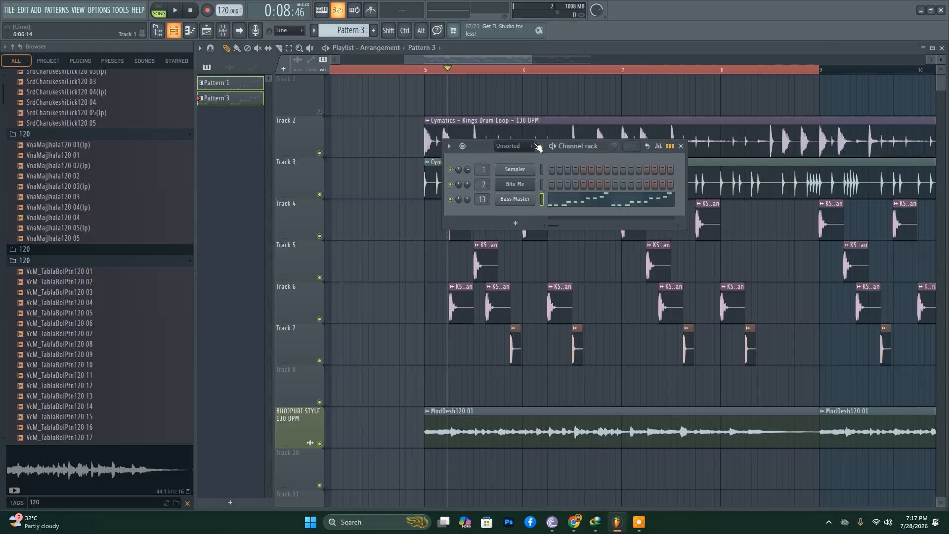
click(522, 198)
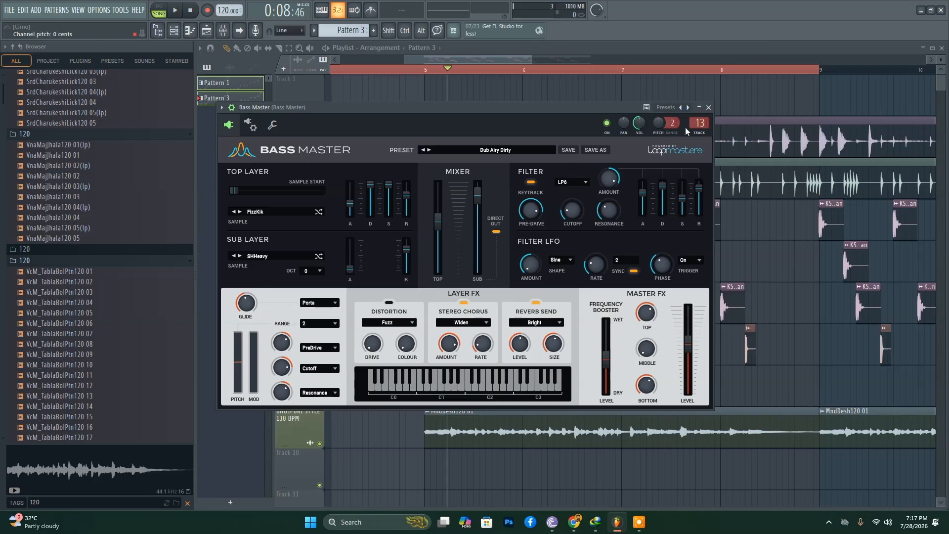
click(708, 108)
click(585, 202)
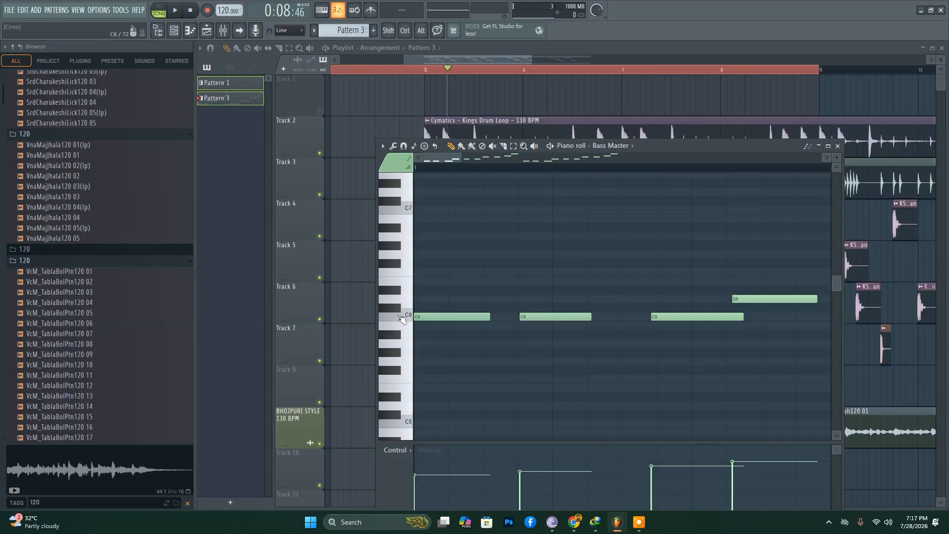
click(838, 146)
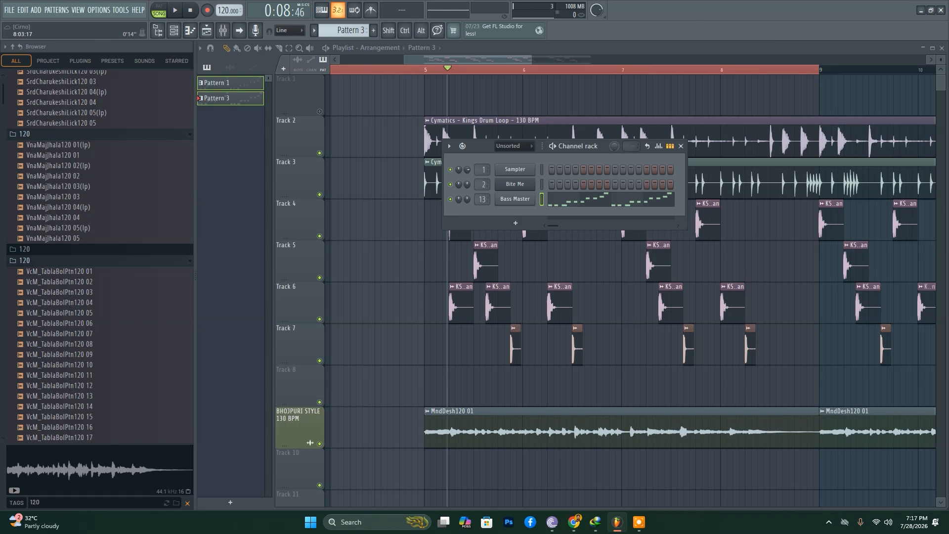
click(682, 146)
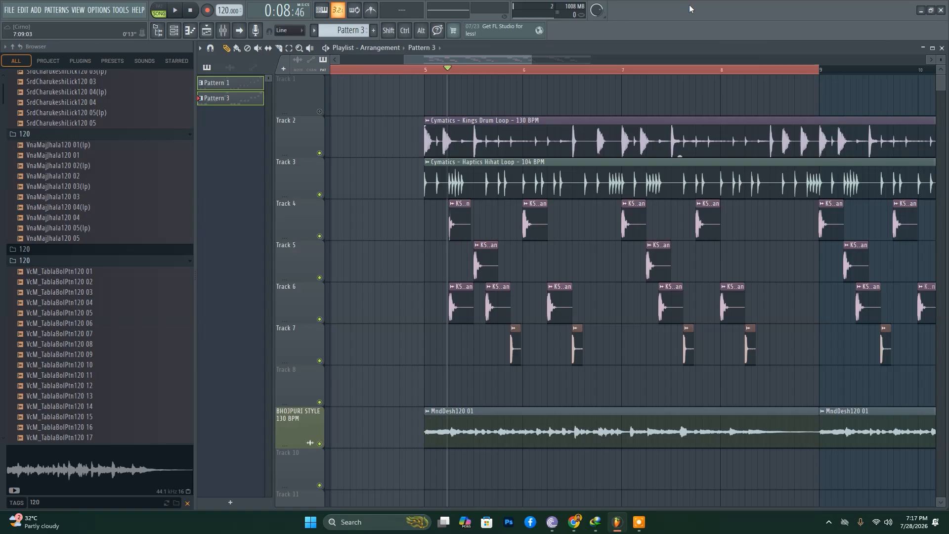
Step: Show the mixer over the middle of the playlist and examine the effect slots of the drum, percussion and Bass Master tracks
key(F9)
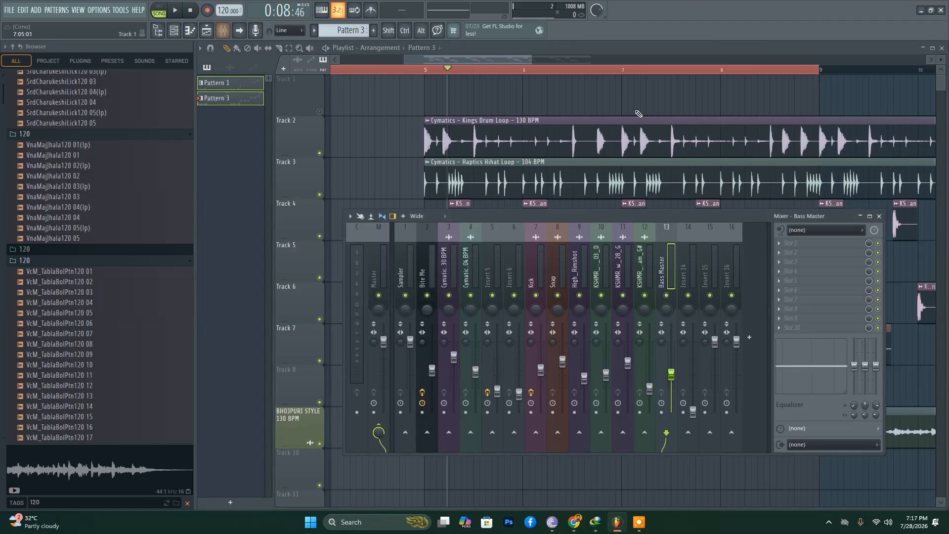
drag(592, 212, 571, 162)
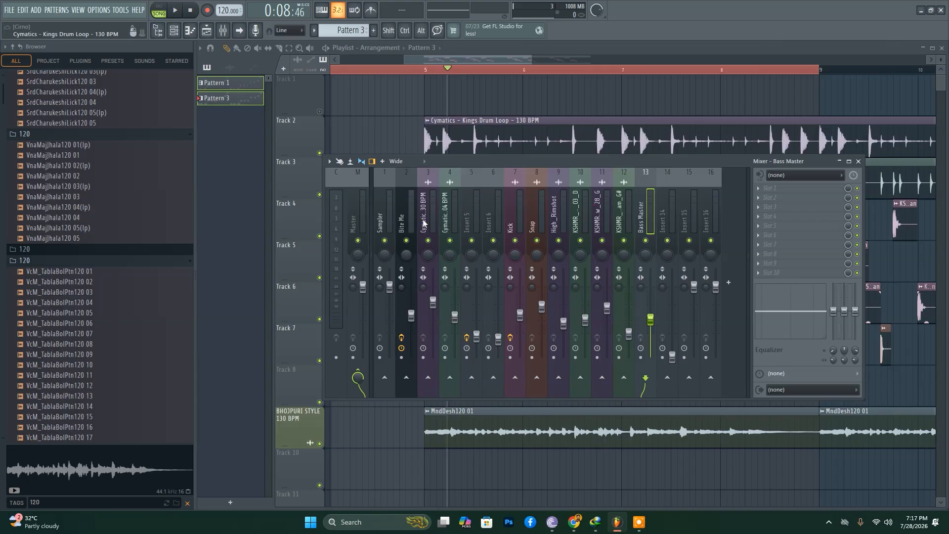
click(443, 224)
click(511, 223)
click(540, 220)
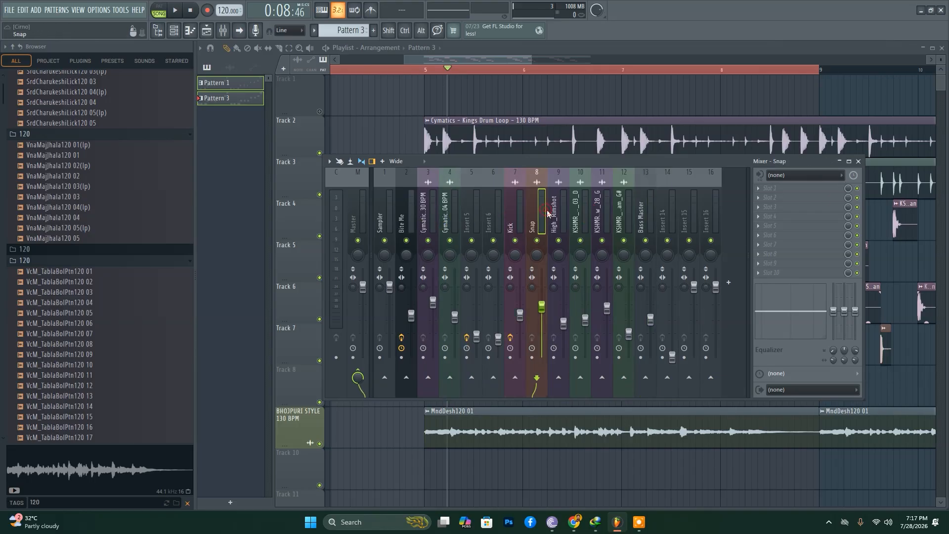
click(577, 210)
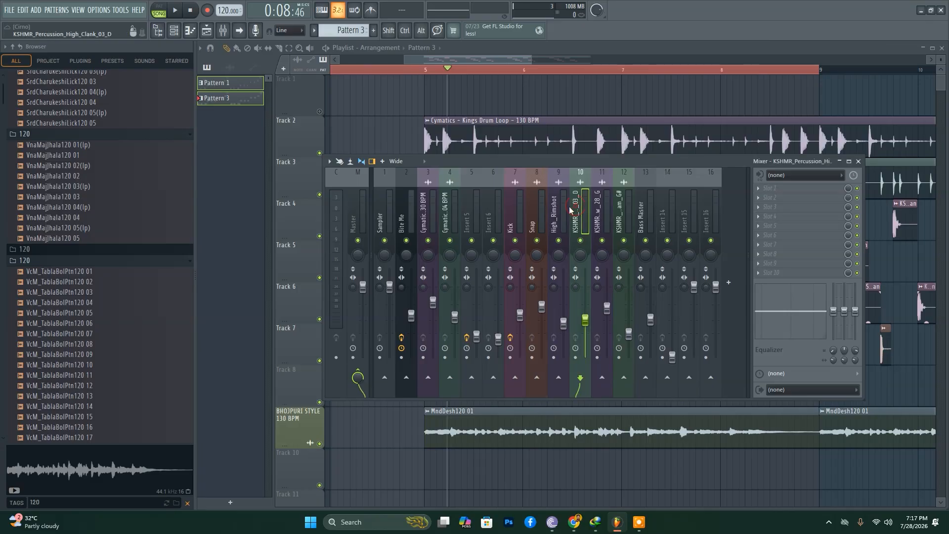
click(556, 212)
click(600, 214)
click(621, 215)
click(642, 214)
Step: Examine the effect slots of the Sampler, Bite Me, Cymatics loop and Insert 5 mixer tracks
click(426, 217)
click(409, 217)
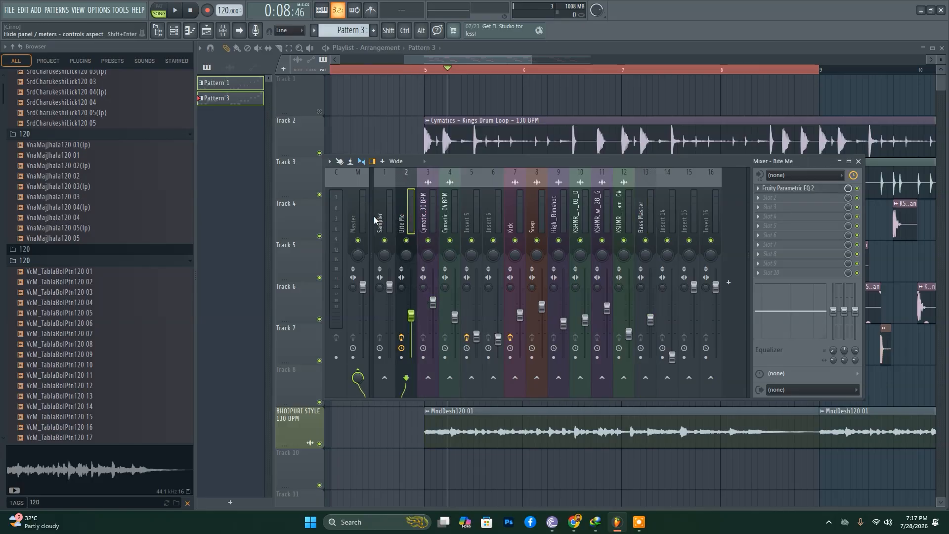
click(384, 219)
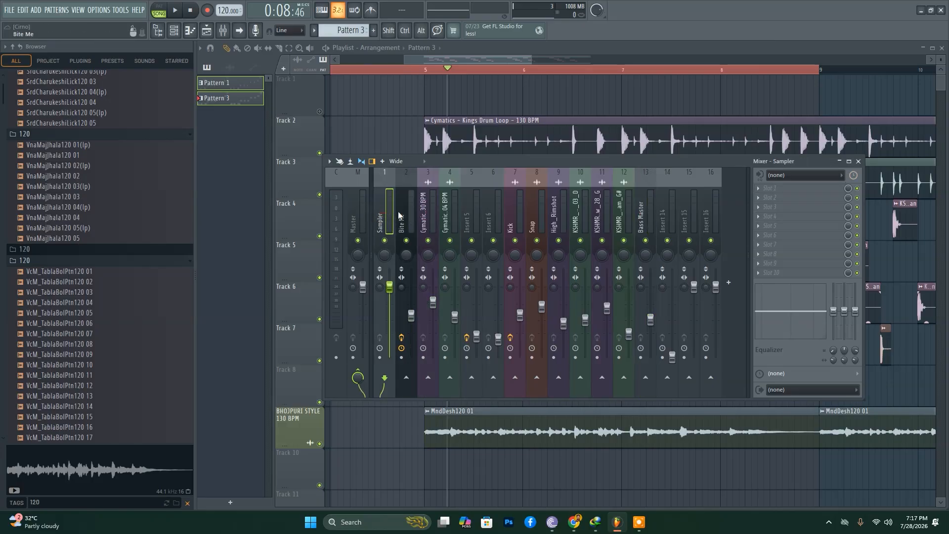
click(402, 216)
click(420, 213)
click(407, 213)
click(449, 212)
click(476, 217)
Step: Request deletion of Fruity Parametric EQ 2 from the Kick mixer track and cancel it at the confirmation
click(512, 216)
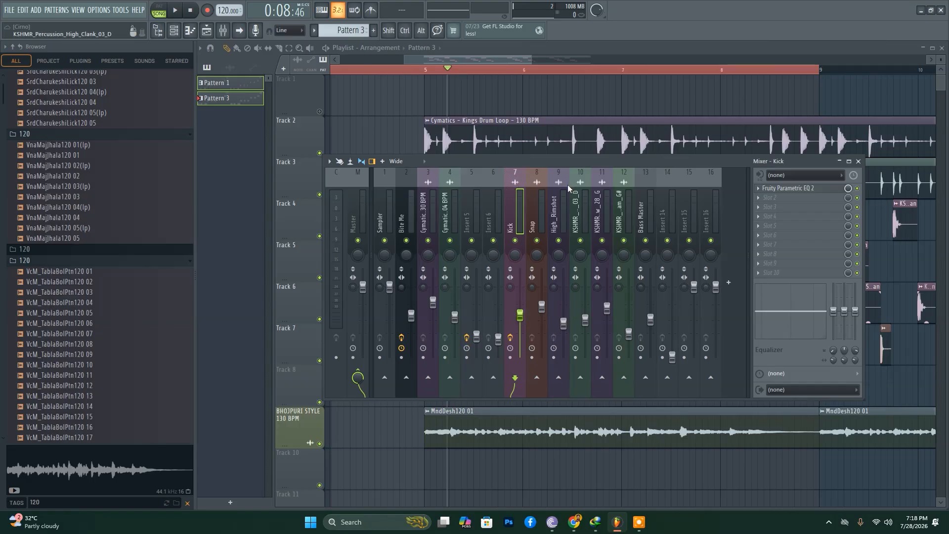
click(758, 188)
click(764, 208)
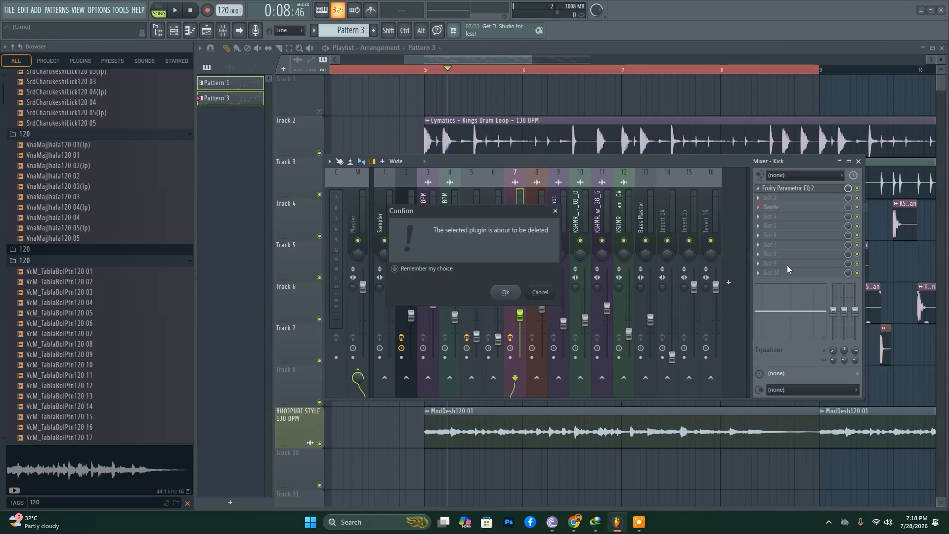
click(547, 295)
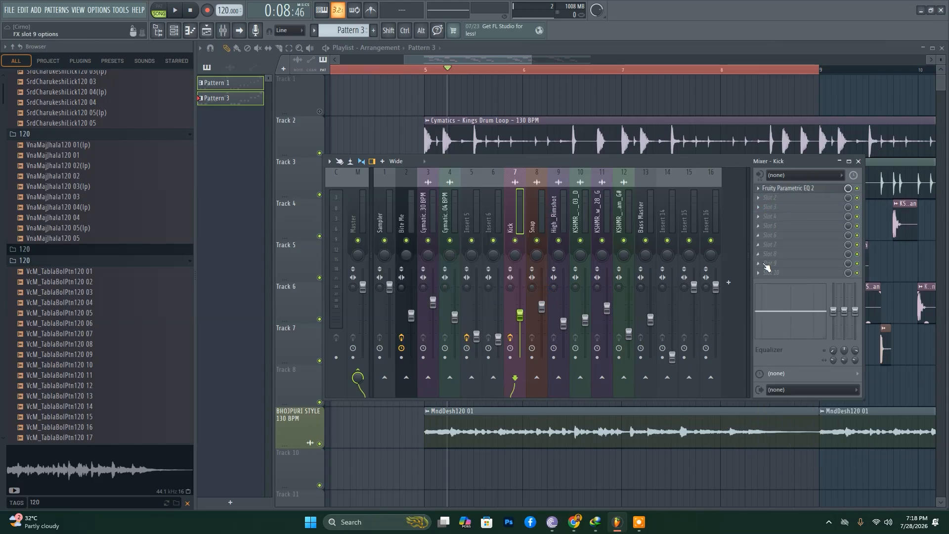
Step: Reset the Kick mixer track's volume fader and panning to their default values
right_click(521, 320)
click(531, 322)
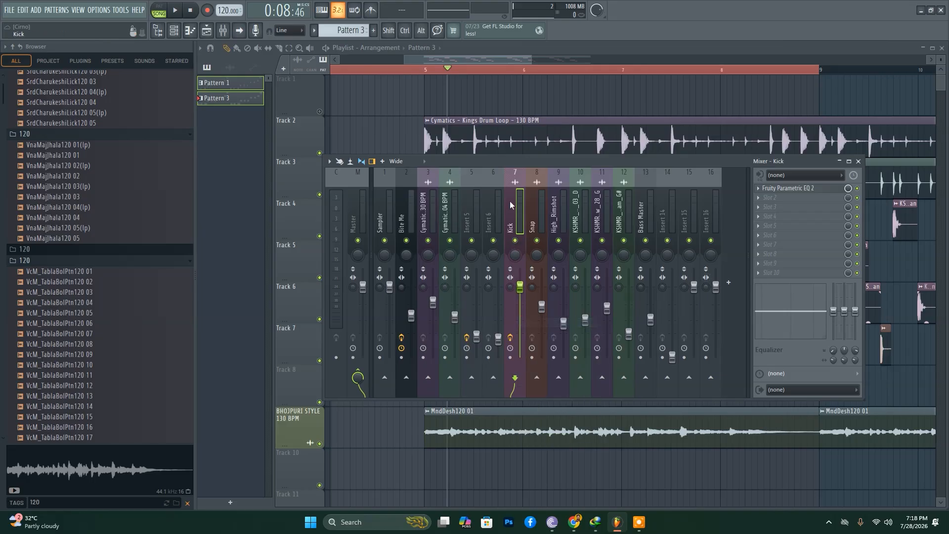
drag(515, 254, 515, 254)
right_click(516, 256)
click(533, 261)
Step: Load the Default mixer track state on the Kick track and undo the reset
right_click(517, 184)
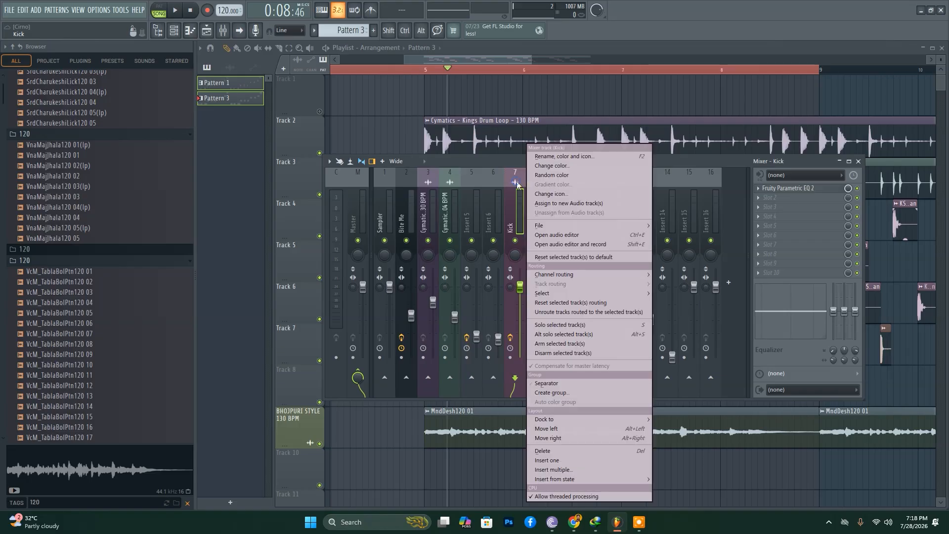
mouse_move(572, 229)
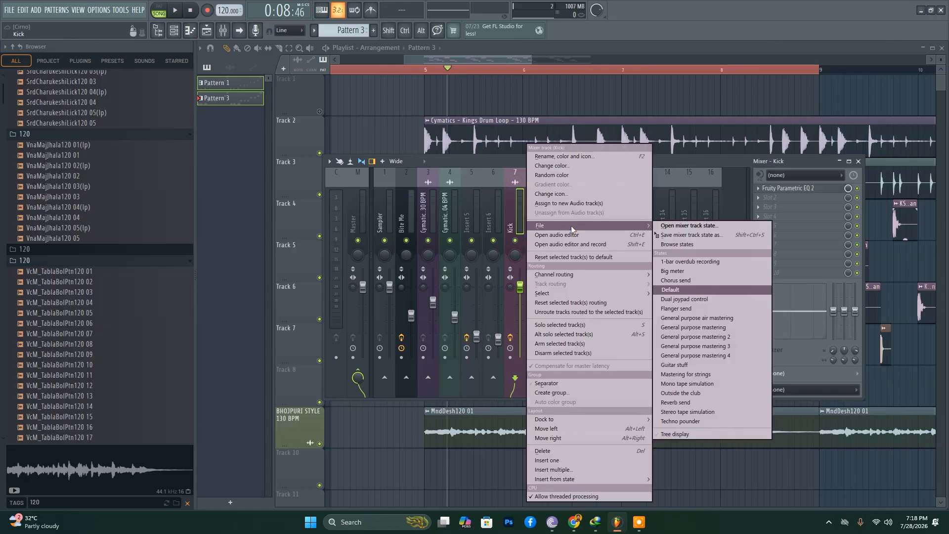
click(669, 293)
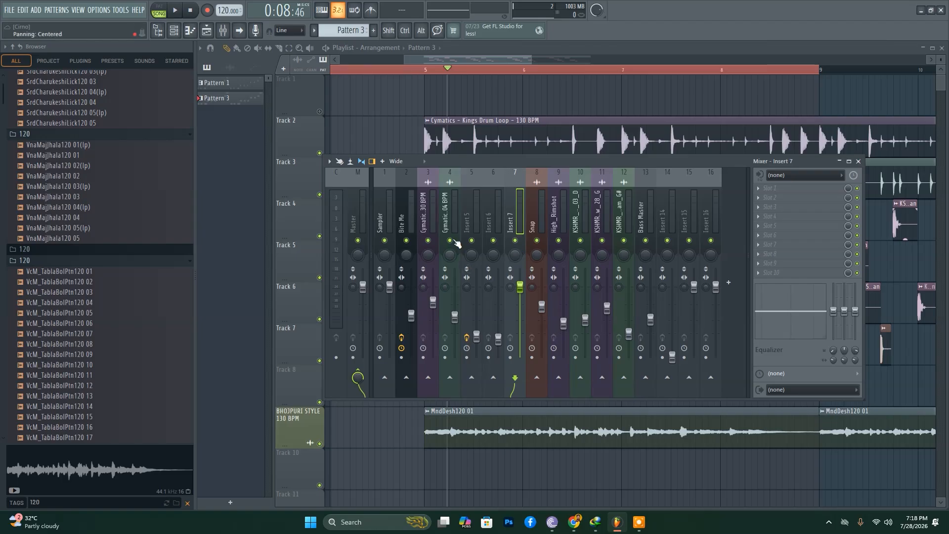
click(442, 209)
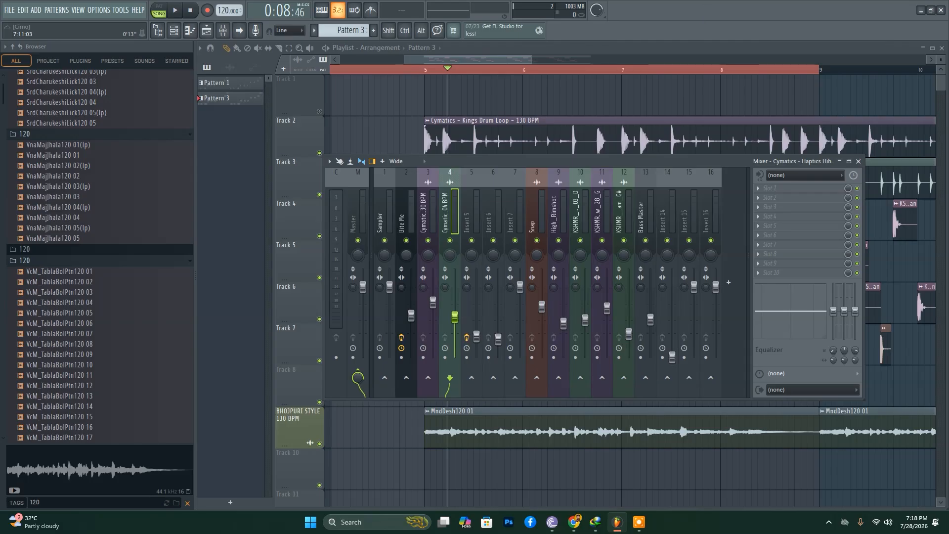
key(ctrl+l)
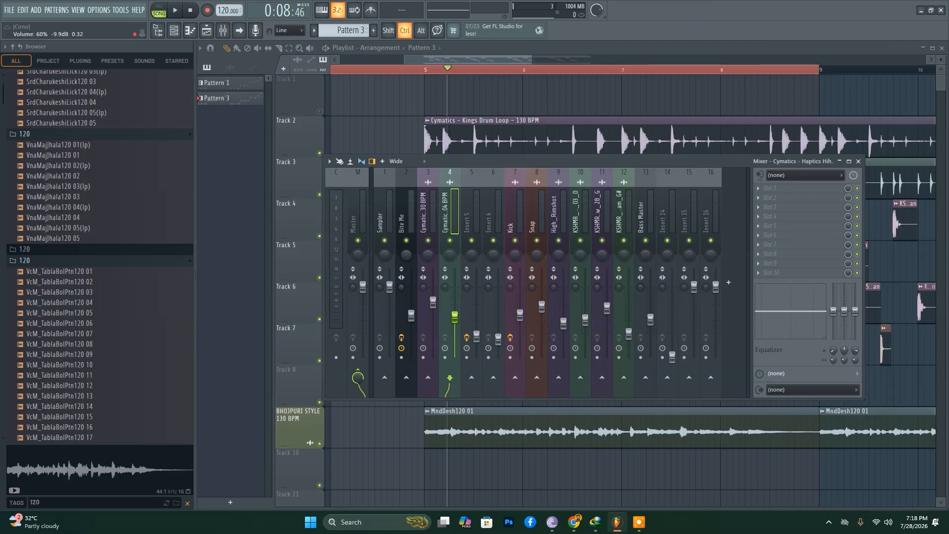
Step: Play the arrangement in the playlist from just before bar 5 and stop it
click(422, 71)
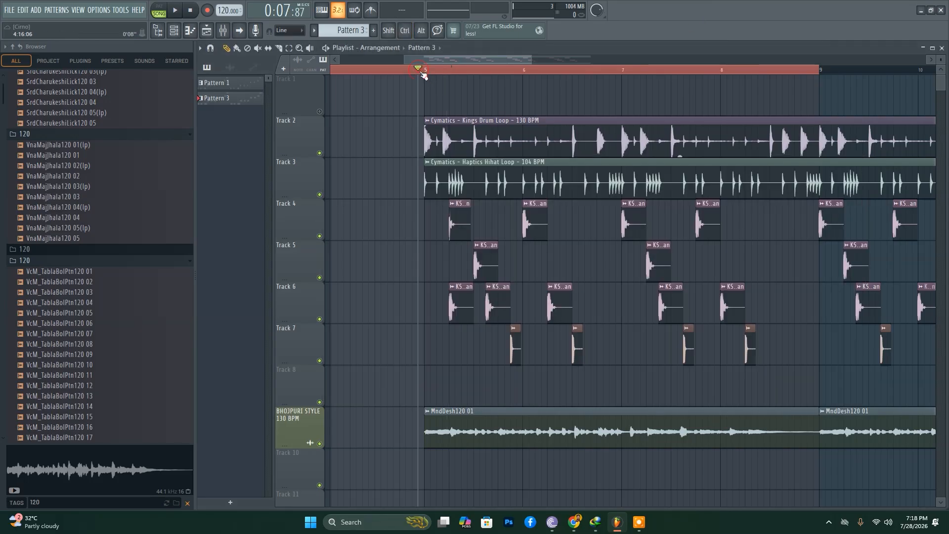
key(space)
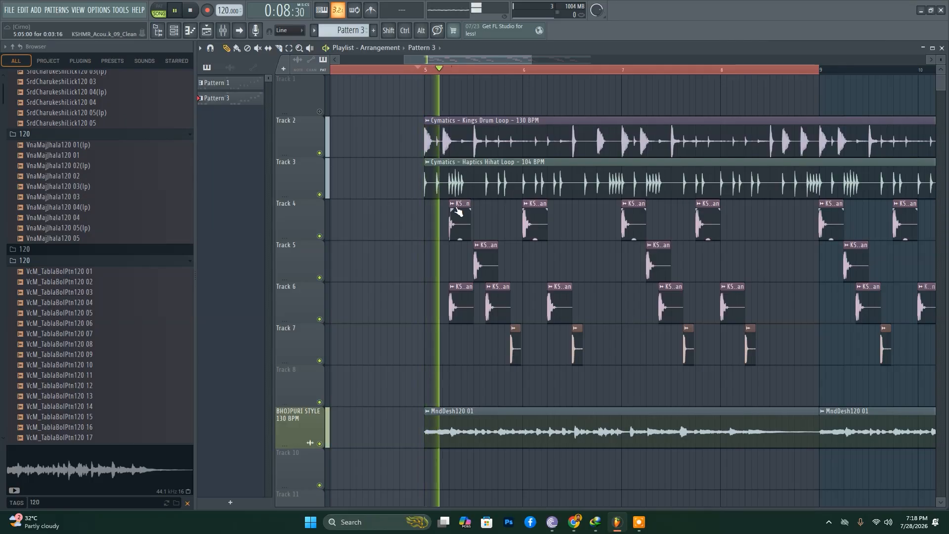
scroll(569, 277, down, 4)
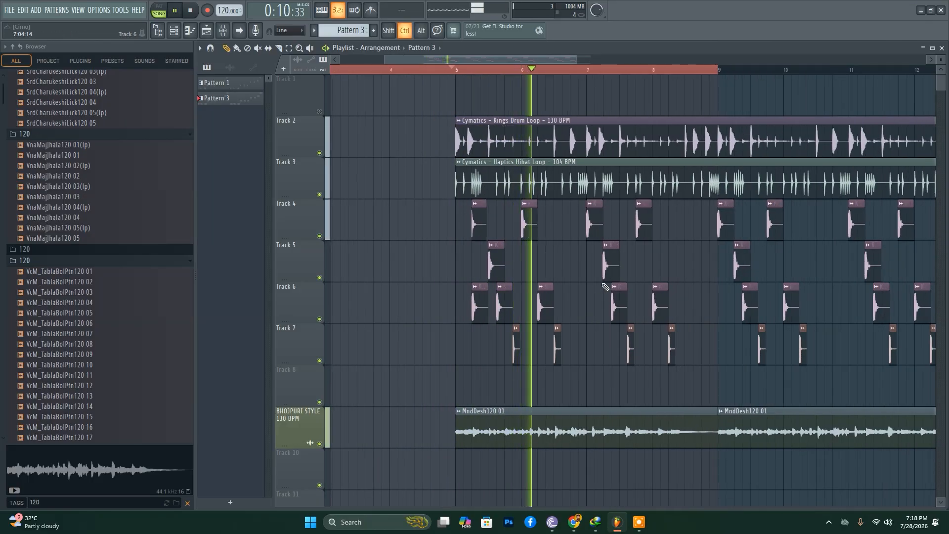
scroll(607, 286, right, 2)
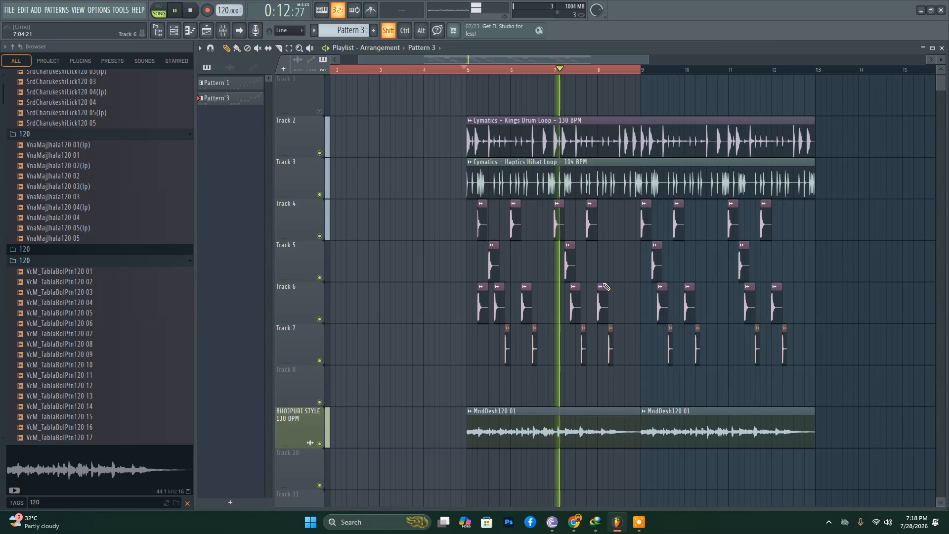
scroll(607, 287, right, 2)
scroll(605, 286, left, 2)
scroll(603, 284, right, 3)
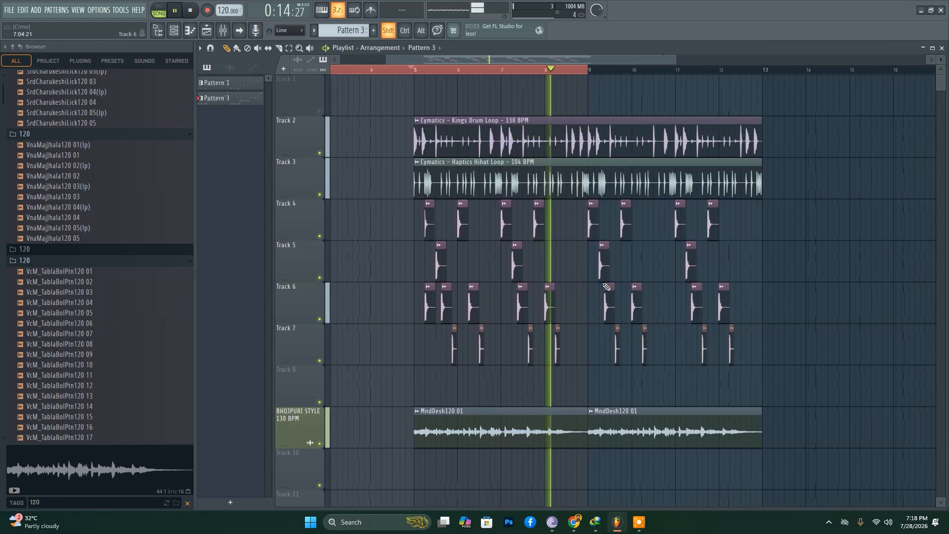
key(space)
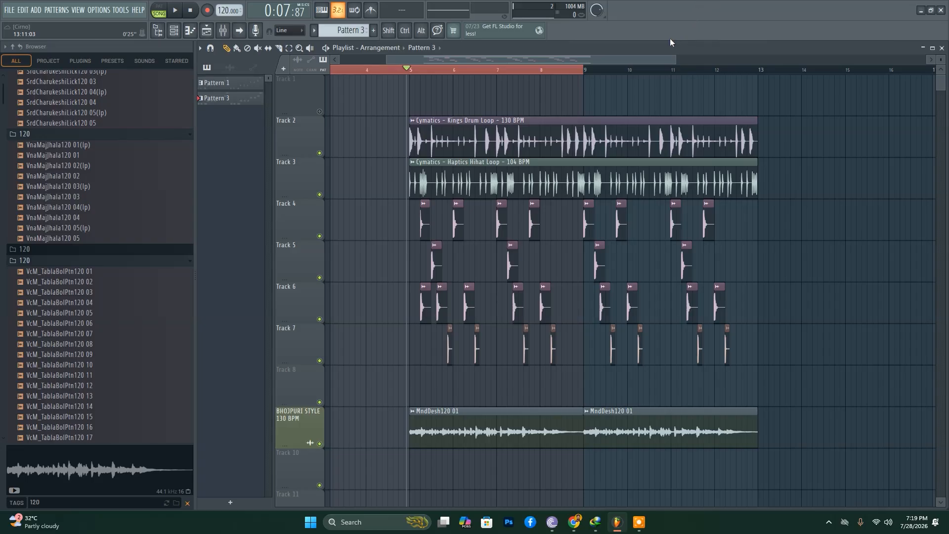
Step: Show the available mixer track states for High_Rimshot, and close the mixer without loading one
key(F9)
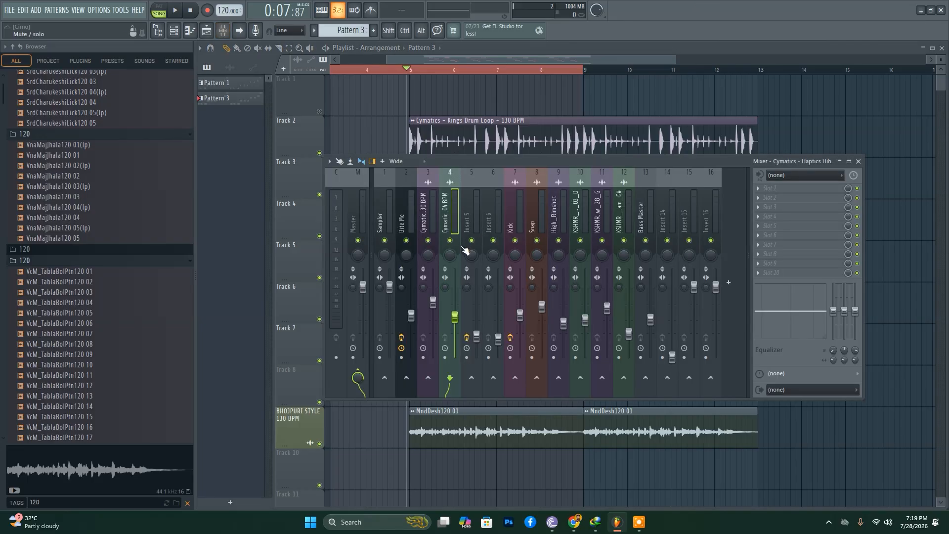
right_click(563, 190)
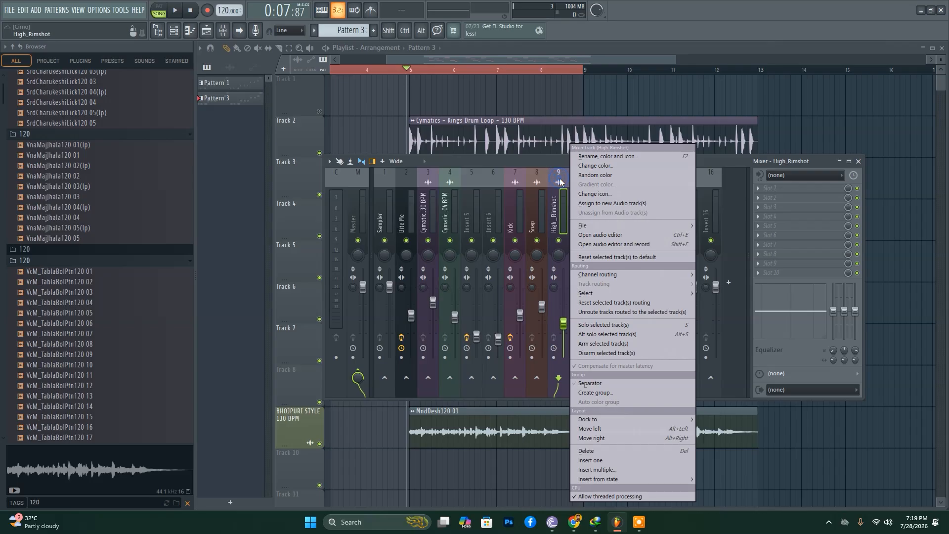
mouse_move(591, 227)
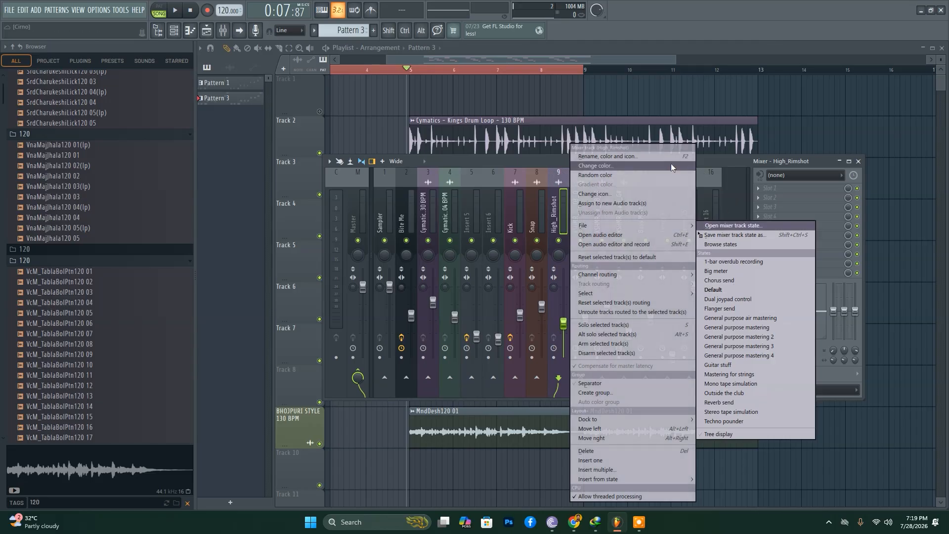
click(557, 166)
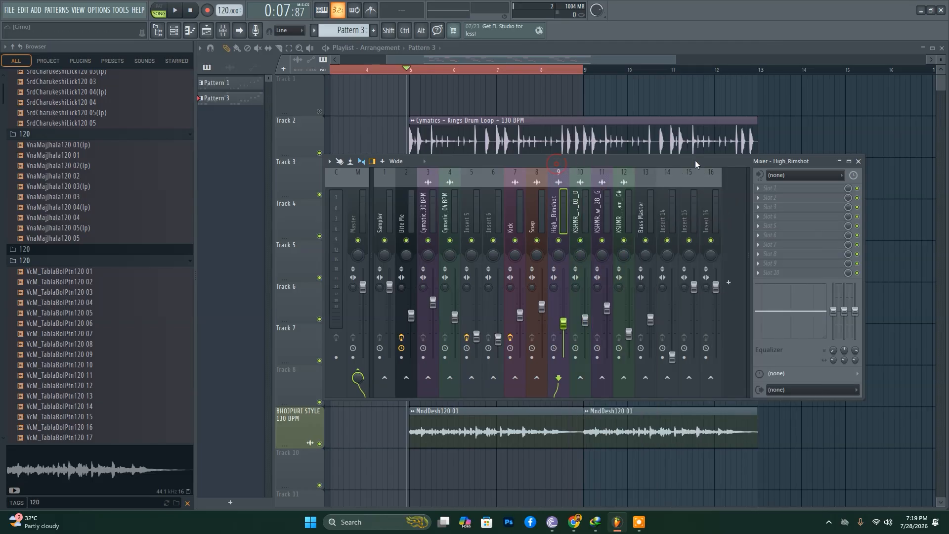
click(858, 161)
Step: Place another Cymatics Kings Drum Loop clip on Track 7 and move it to start at bar 14
click(582, 136)
scroll(621, 290, down, 3)
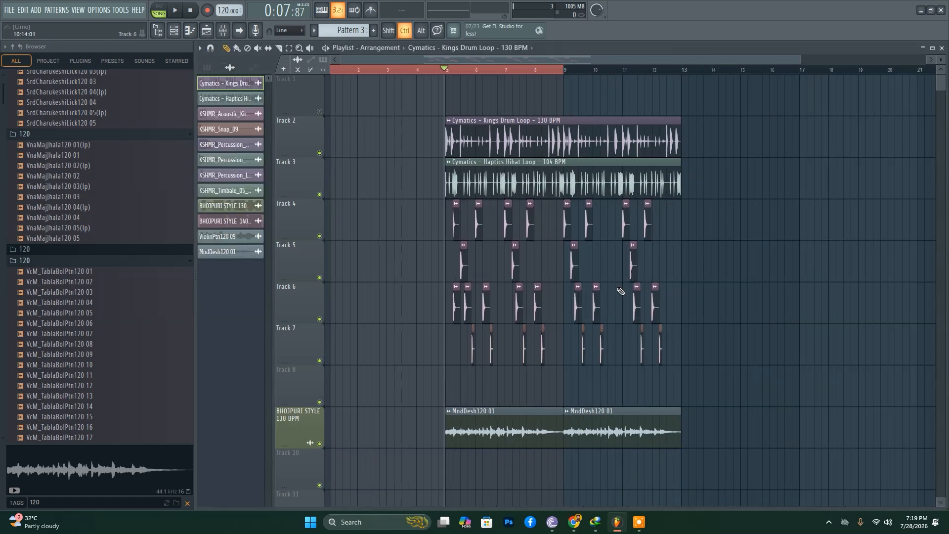
scroll(791, 317, up, 5)
click(498, 348)
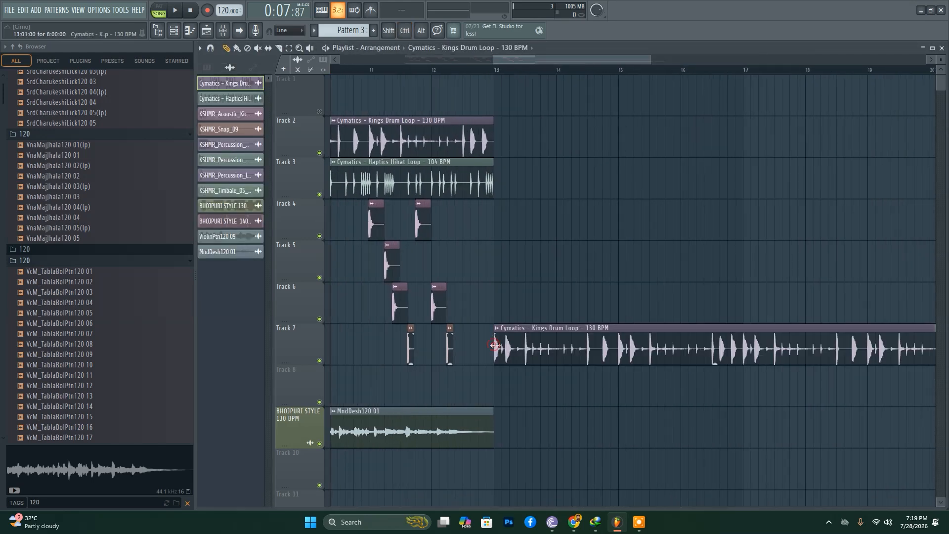
scroll(529, 342, up, 2)
drag(529, 342, 577, 342)
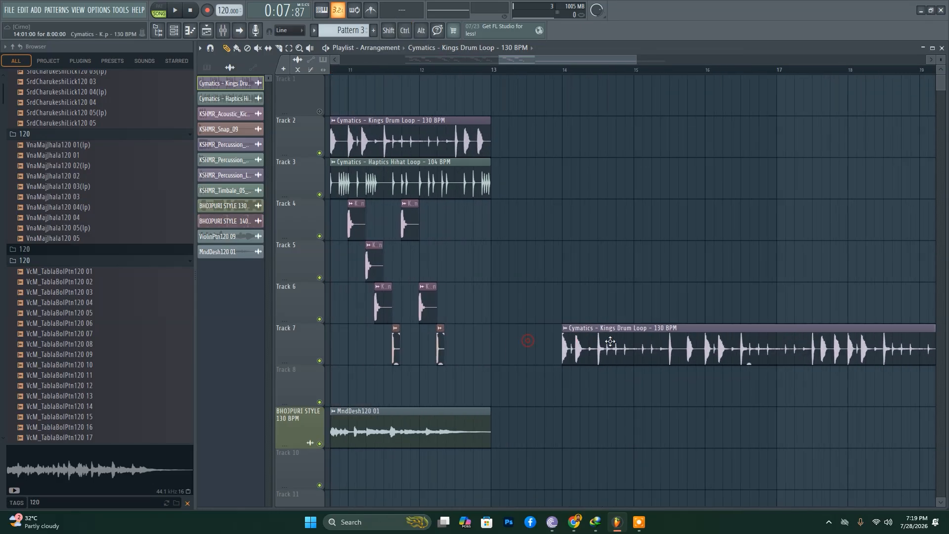
Step: Chop the new Kings Drum Loop clip on Track 7 in bars
click(568, 331)
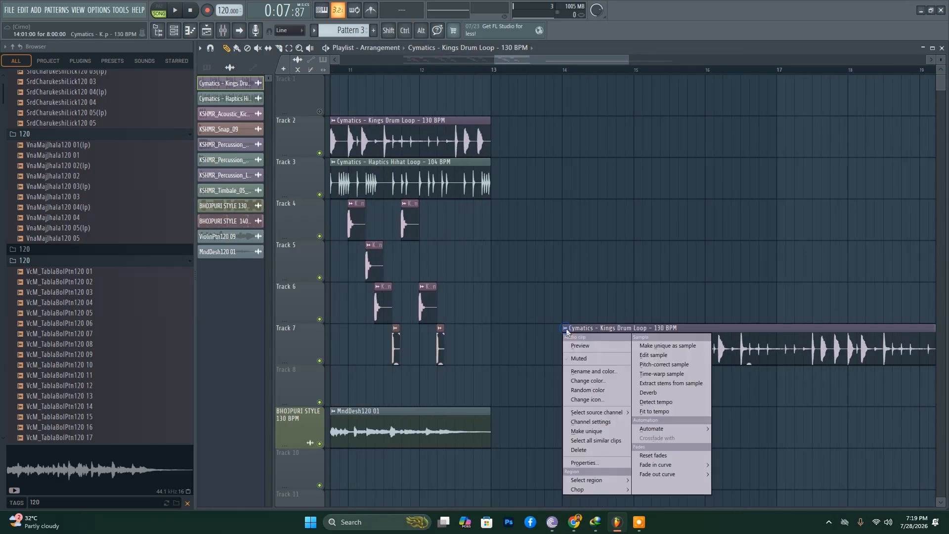
mouse_move(607, 492)
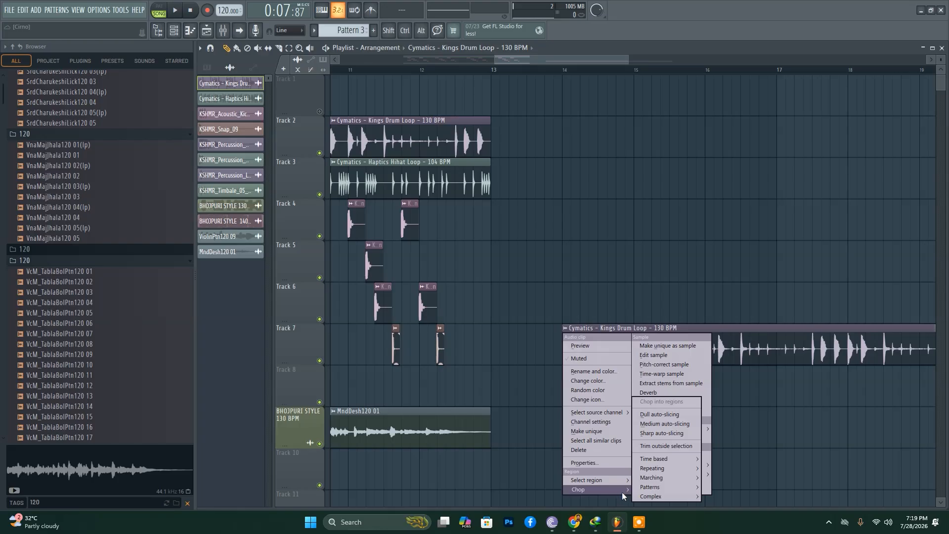
mouse_move(669, 461)
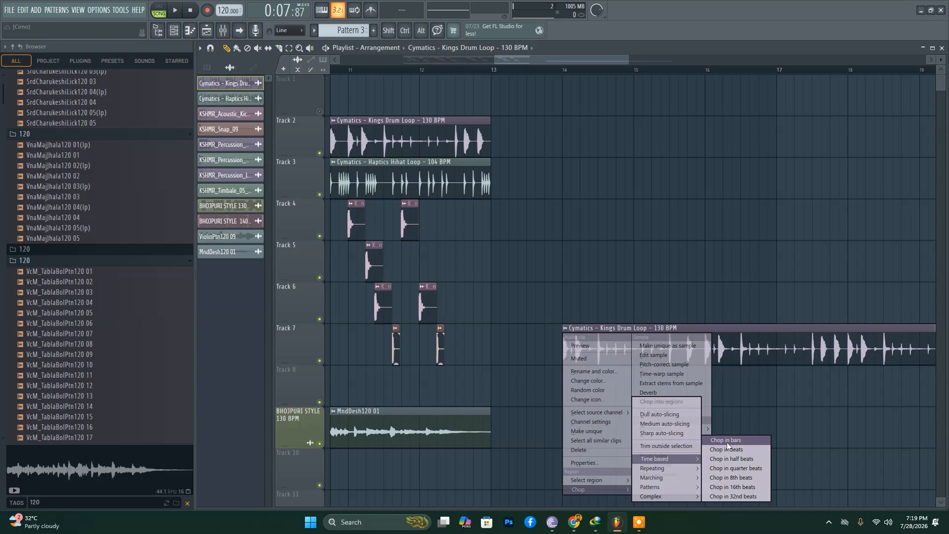
click(752, 441)
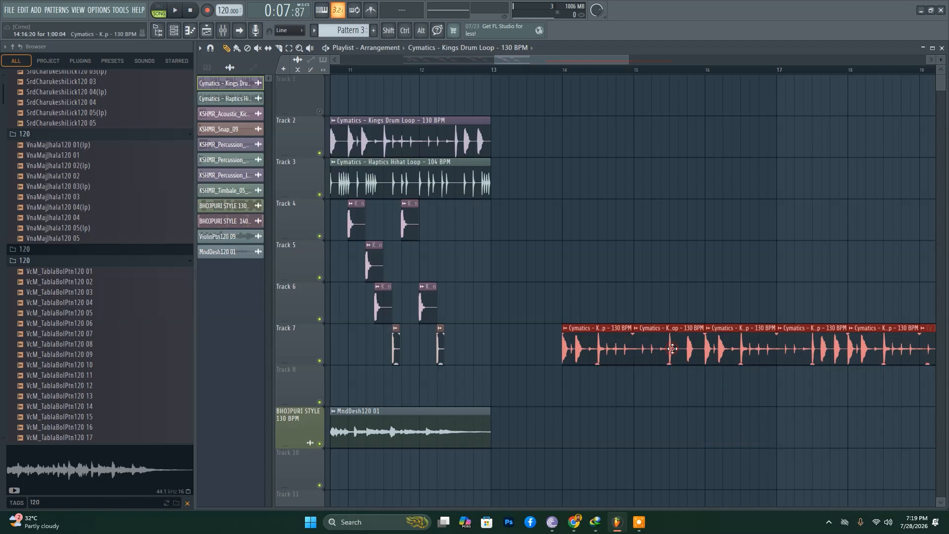
Step: Move the bar 15 slice up to Track 6 and the bar 17 slice down, and undo both moves and the chop
drag(662, 328, 664, 276)
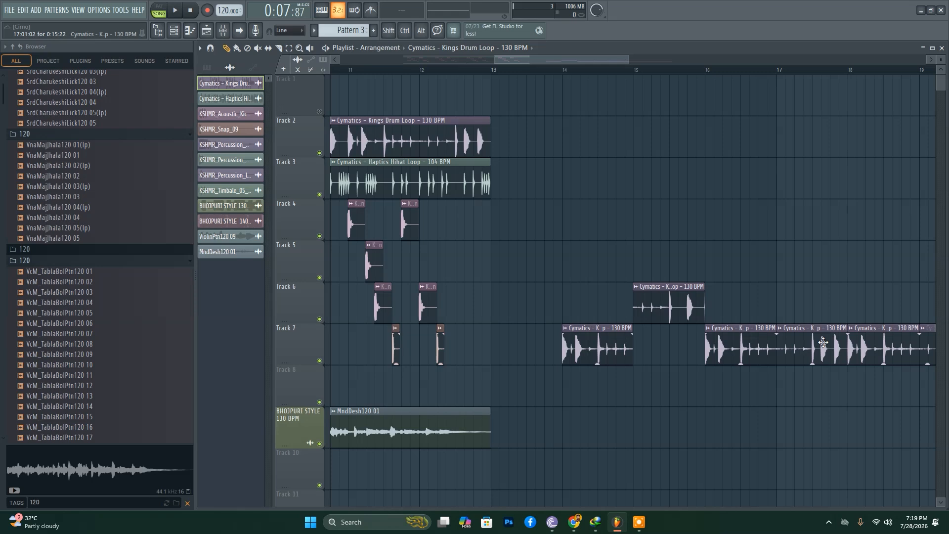
drag(818, 344, 819, 405)
key(ctrl+z)
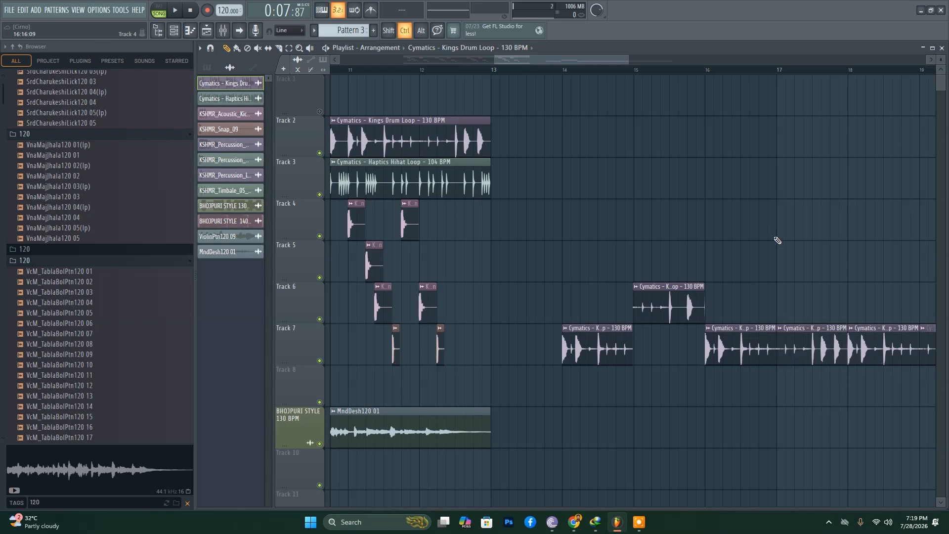
key(ctrl+z)
key(ctrl+z)
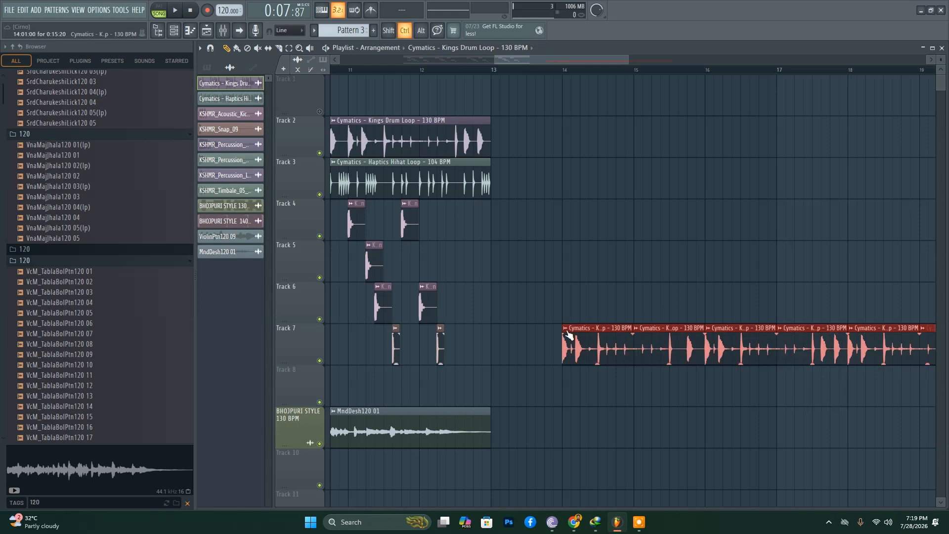
key(ctrl+z)
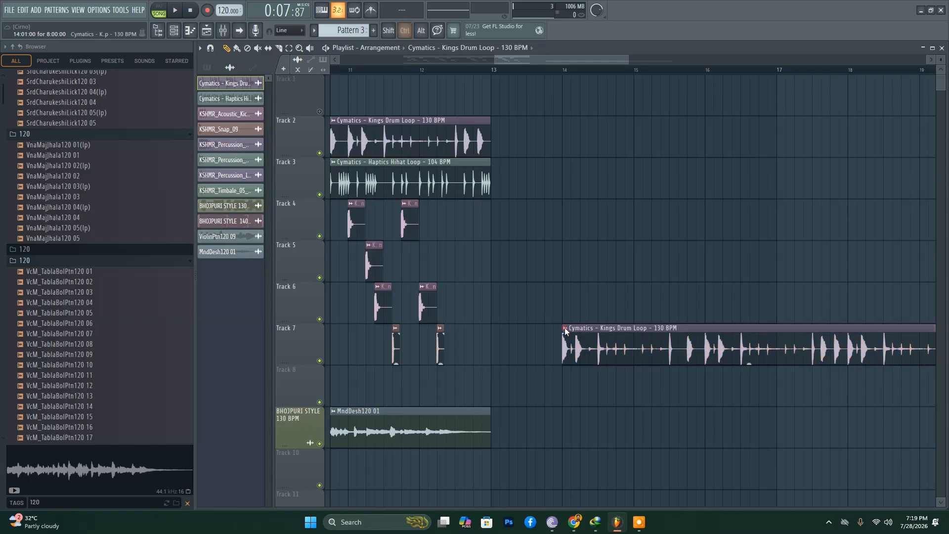
Step: Chop the Kings Drum Loop clip on Track 7 in beats
right_click(567, 331)
mouse_move(620, 487)
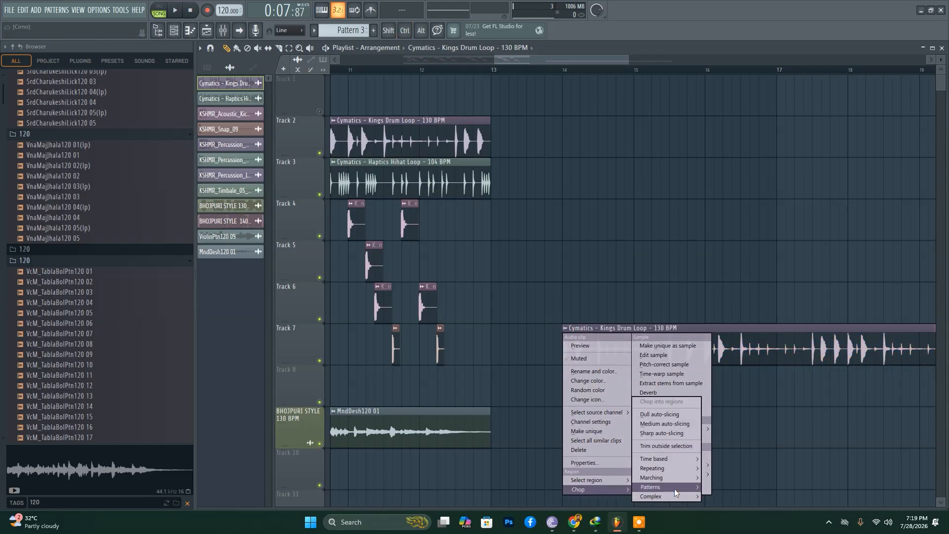
mouse_move(686, 462)
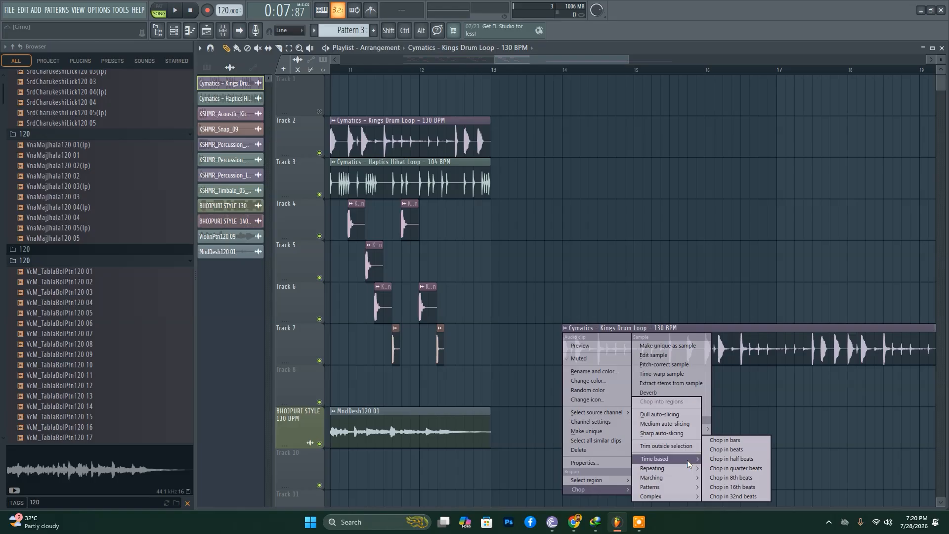
click(743, 450)
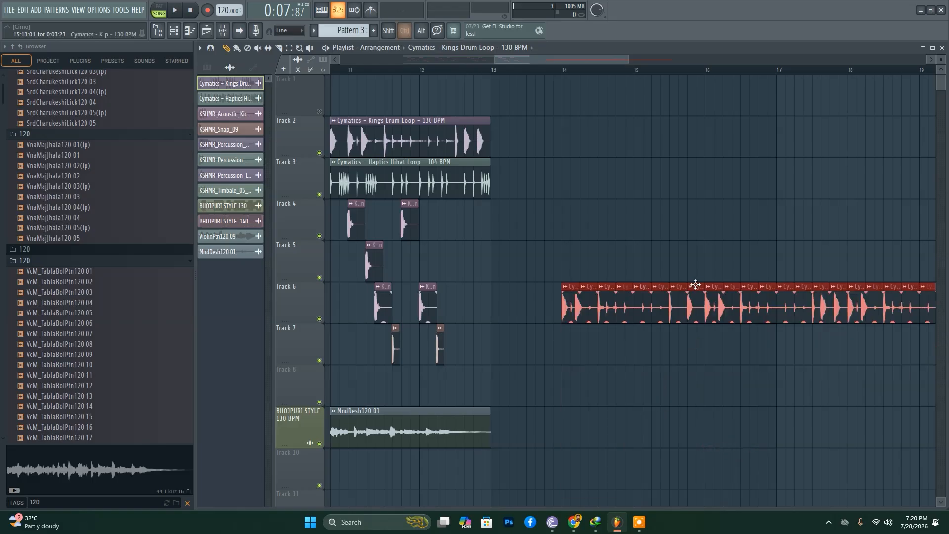
Step: Move only the beat slice just before bar 16 from Track 7 up to Track 6, and trim its end slightly shorter
click(692, 281)
drag(691, 341, 693, 300)
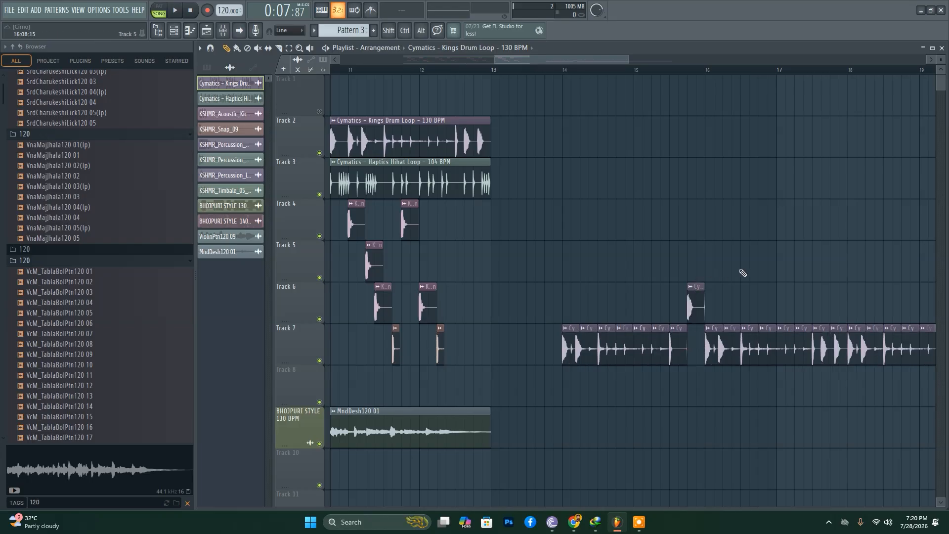
scroll(768, 302, up, 4)
drag(663, 286, 652, 285)
Step: Play the song from just before the separated Track 6 slice and stop it
click(611, 71)
key(space)
key(space)
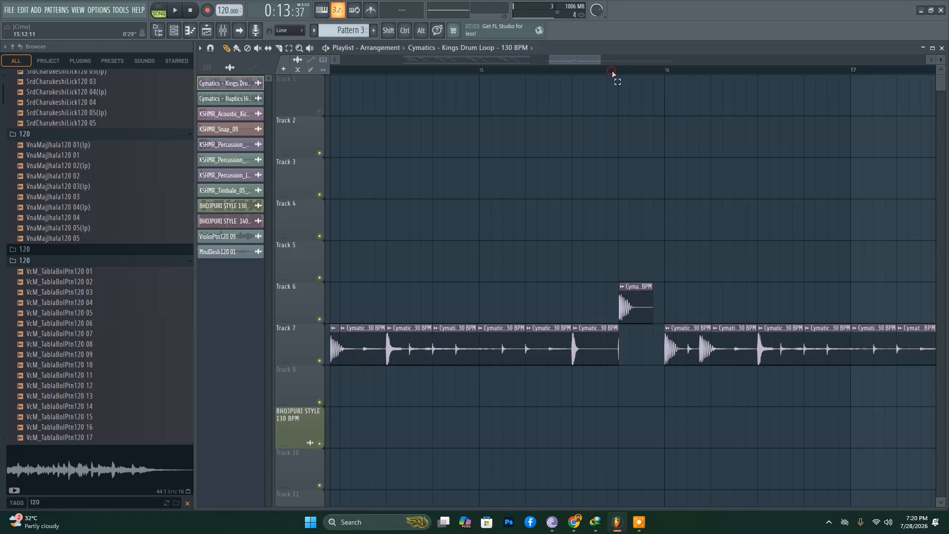
click(628, 79)
right_click(632, 89)
right_click(579, 121)
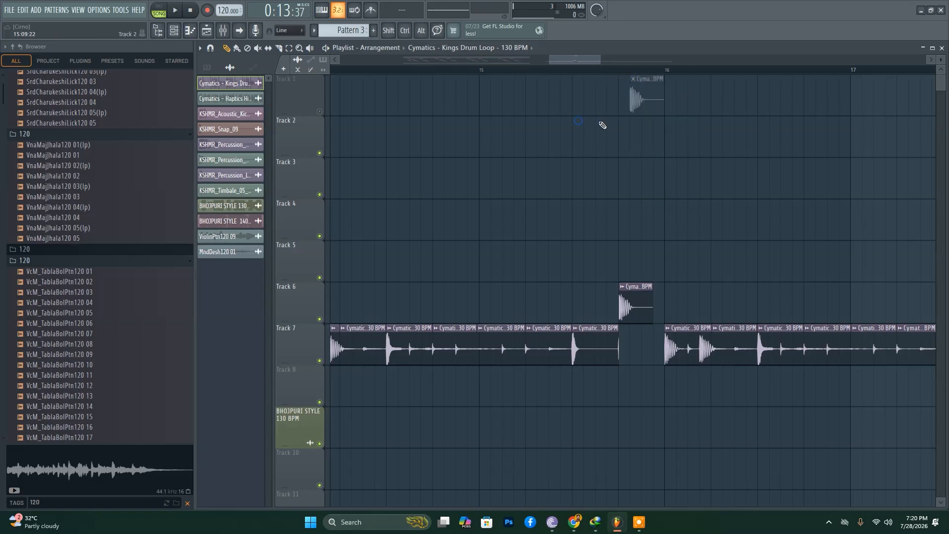
Step: Delete all chopped Kings Drum Loop slices after bar 13 on Tracks 6 and 7
scroll(578, 102, down, 6)
scroll(562, 148, down, 2)
mouse_move(567, 69)
mouse_down()
mouse_move(585, 69)
mouse_move(577, 83)
mouse_move(567, 67)
mouse_up()
scroll(542, 233, up, 6)
drag(695, 75, 735, 377)
scroll(699, 384, down, 3)
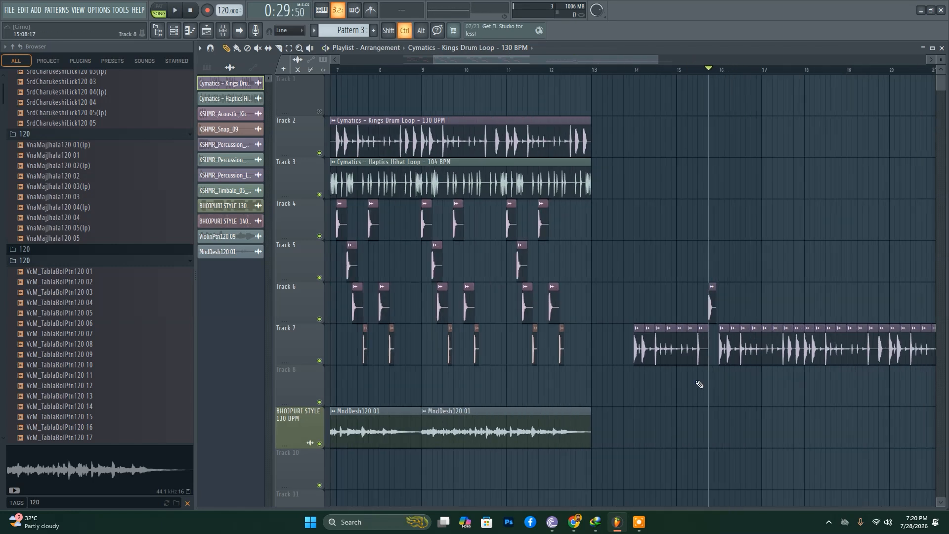
scroll(700, 384, down, 2)
mouse_move(823, 349)
mouse_down()
mouse_move(630, 348)
mouse_move(723, 307)
mouse_move(729, 324)
mouse_up()
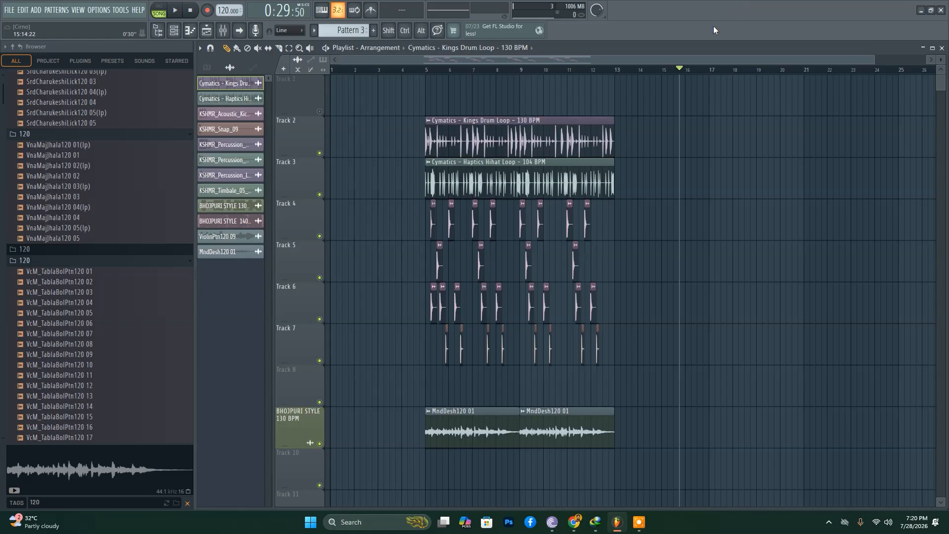
Step: Show the channel rack and widen it to reveal more steps
key(F6)
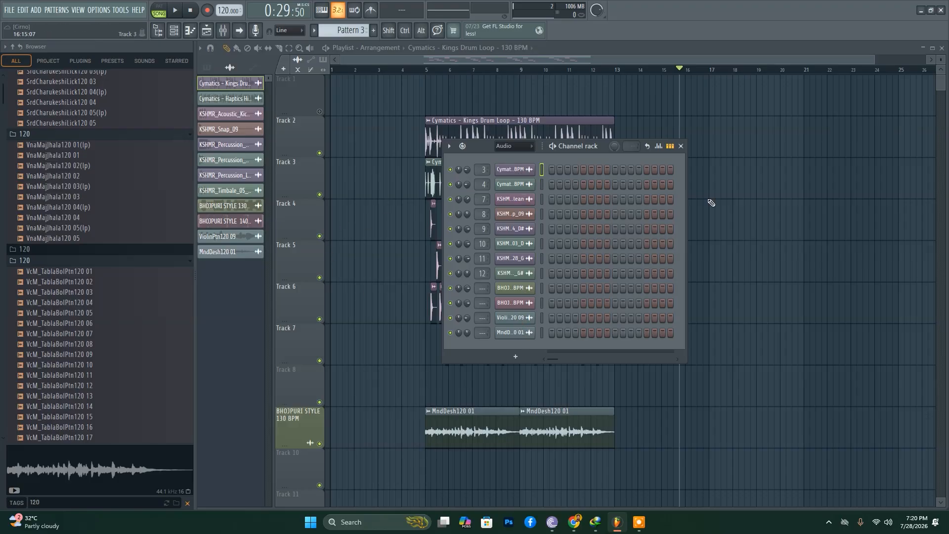
drag(687, 208, 875, 210)
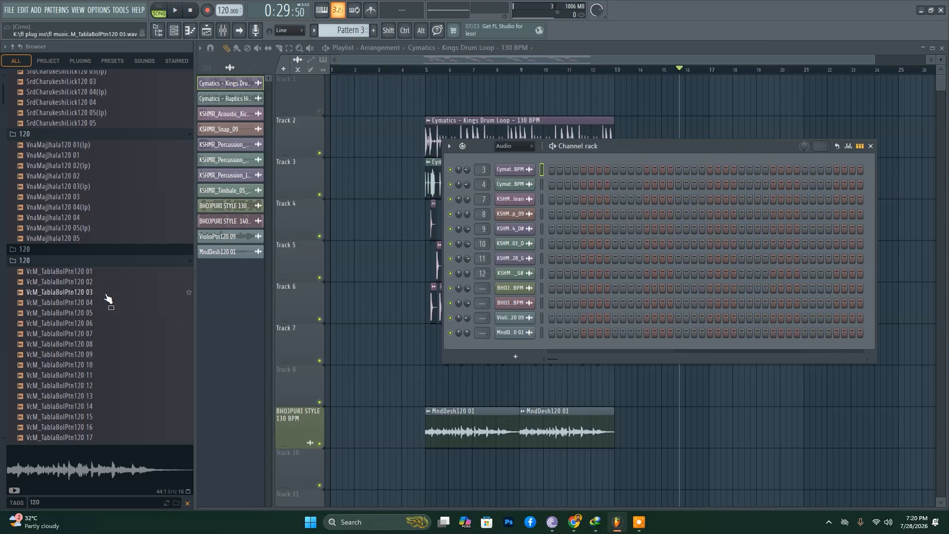
Step: Clear the 120 search filter in the browser and collapse the nested fl music folder
scroll(106, 296, up, 10)
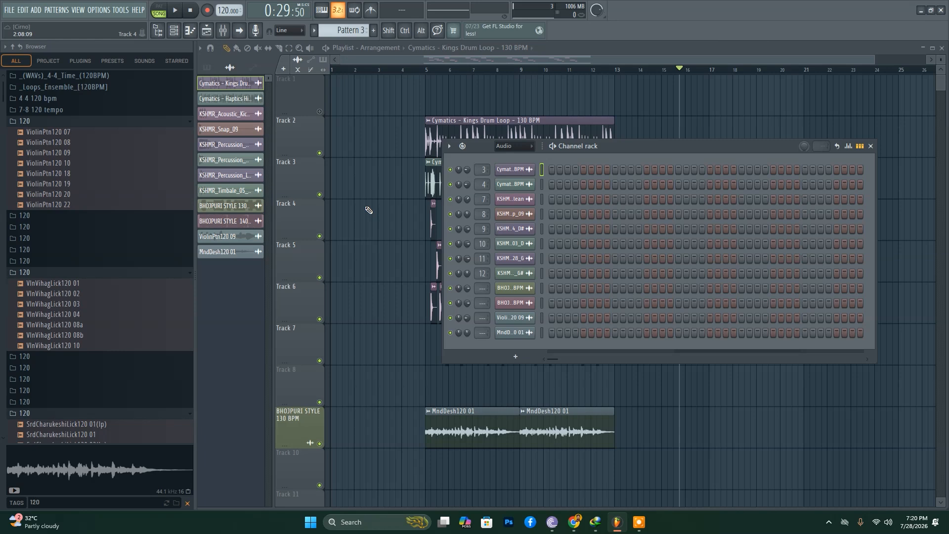
click(51, 503)
key(BackSpace)
scroll(72, 217, up, 12)
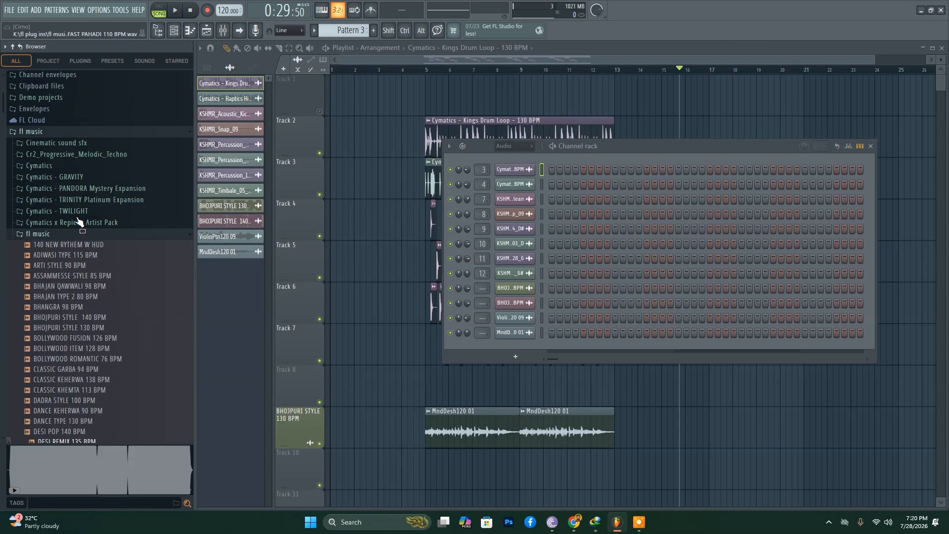
scroll(77, 312, down, 3)
scroll(80, 310, down, 1)
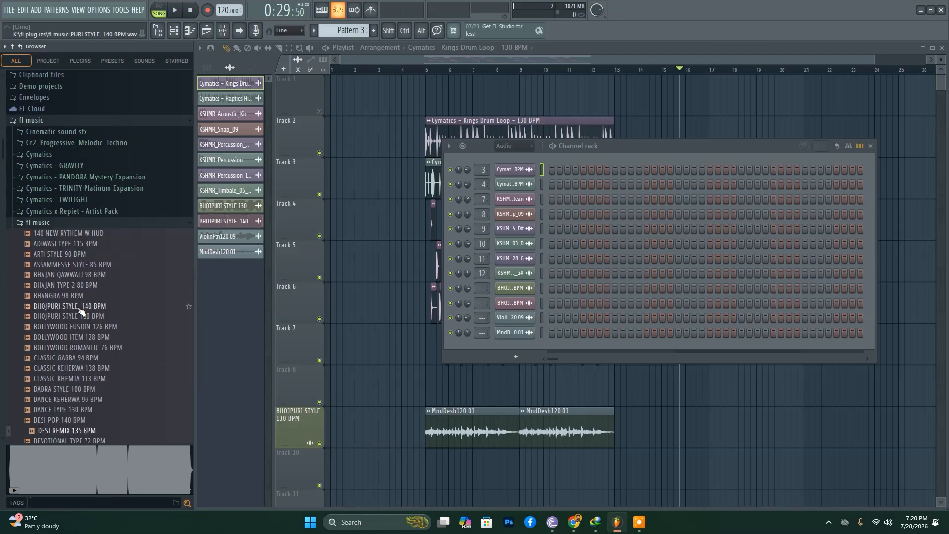
scroll(80, 310, up, 2)
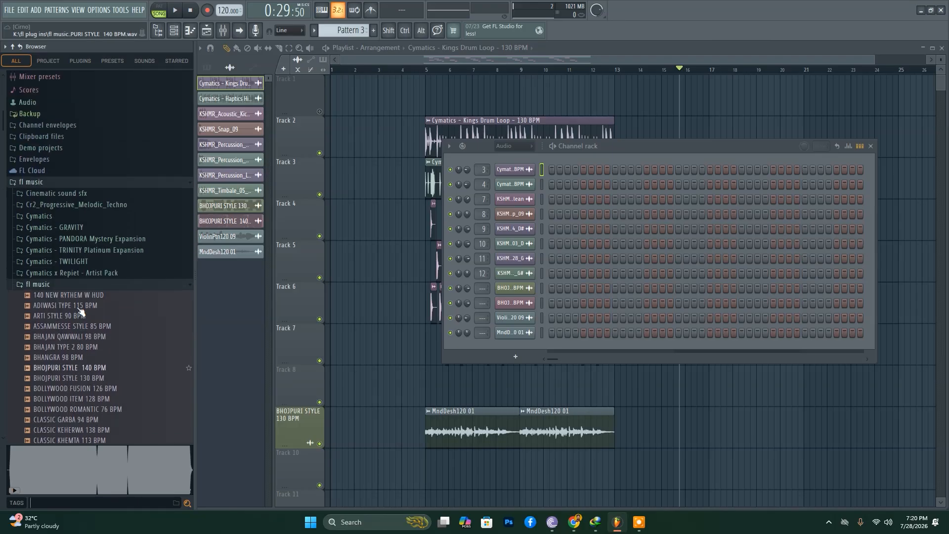
click(56, 286)
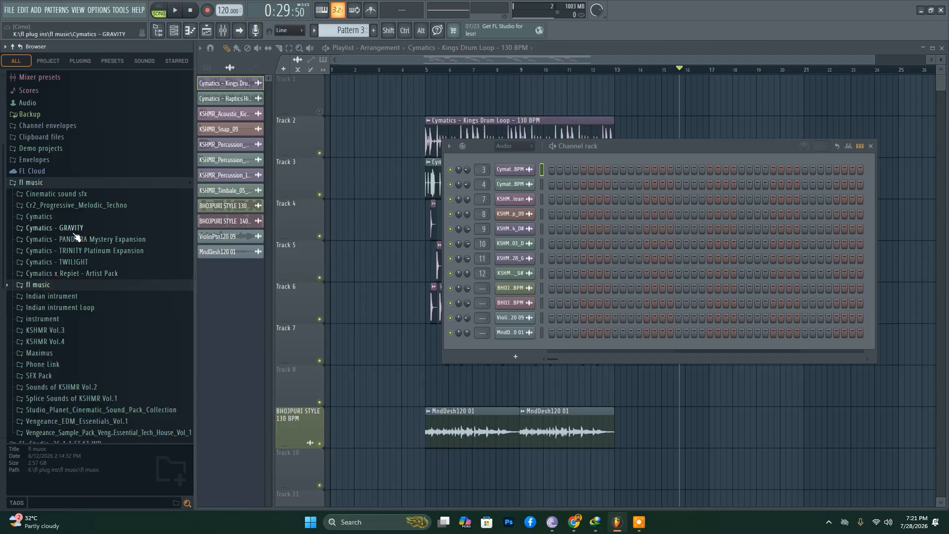
Step: Look through the Cymatics folder and the KSHMR Vol.3 drums, and preview KSHMR_Big_Kick_11_E in KSHMR_Big_Kicks
click(61, 216)
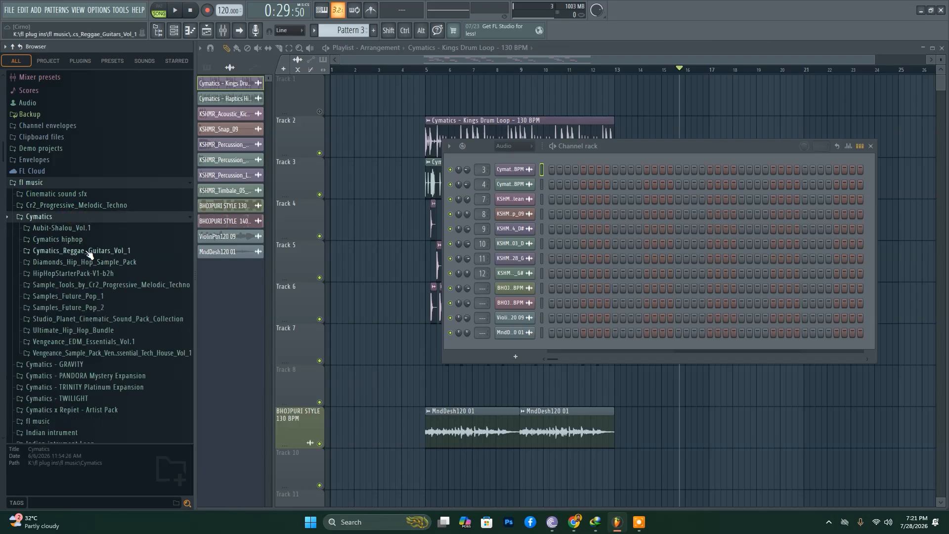
click(74, 216)
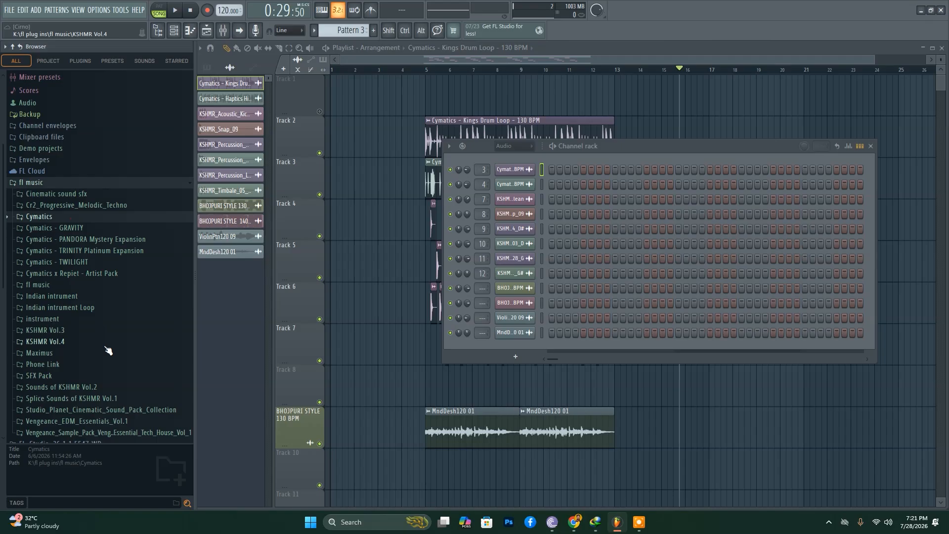
click(68, 330)
click(82, 325)
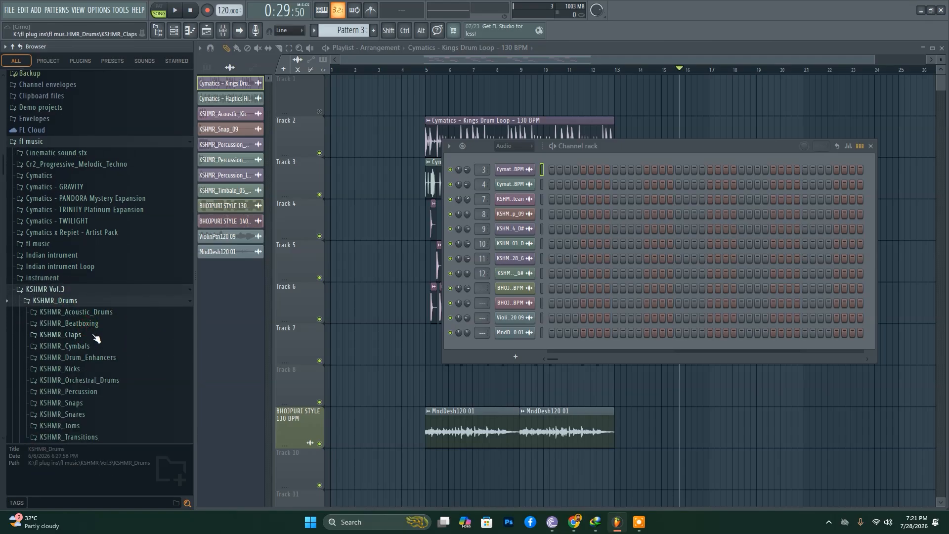
click(89, 368)
click(114, 357)
click(106, 313)
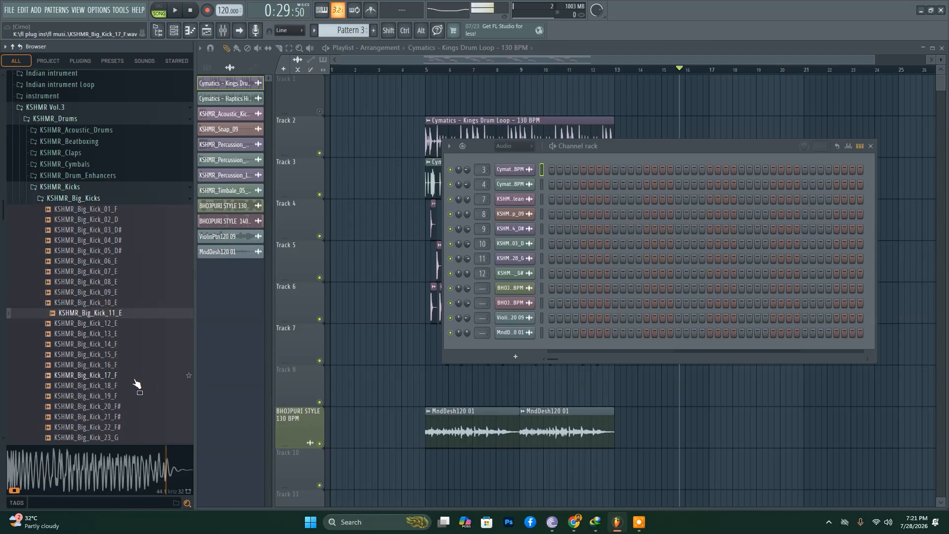
click(78, 197)
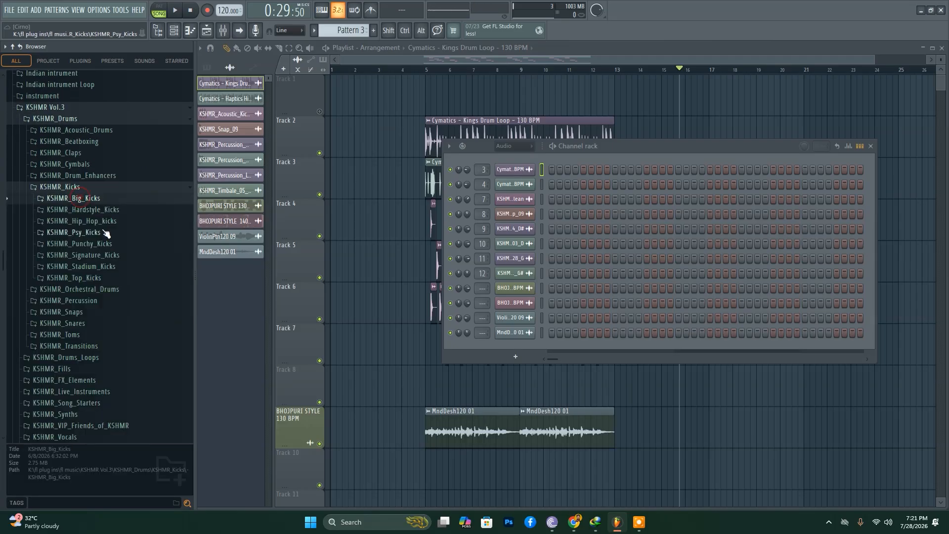
Step: Open the KSHMR_Acoustic_Kicks folder under KSHMR_Acoustic_Drums and preview several kicks, including KSHMR_Acoustic_Kick_06_Big
click(101, 130)
click(113, 164)
click(133, 206)
click(134, 258)
click(129, 227)
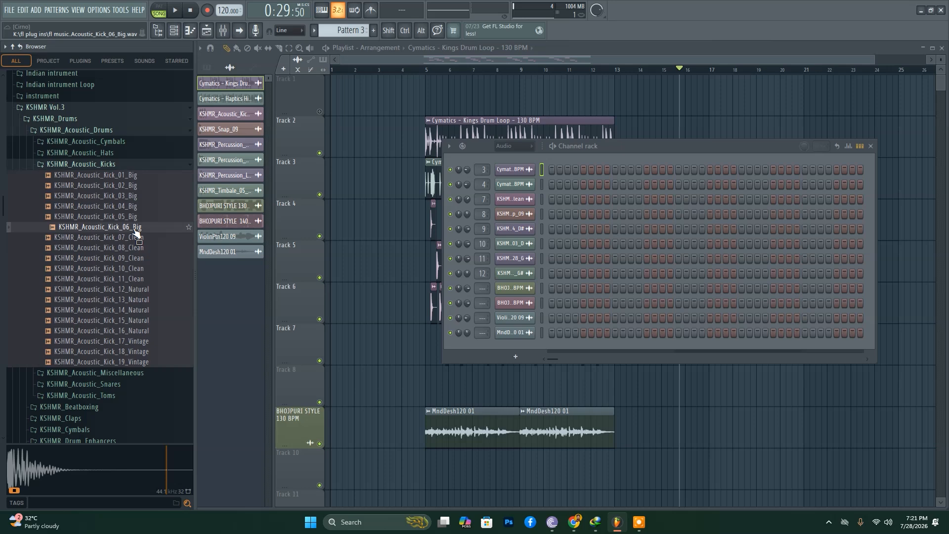
Step: Place the acoustic kicks 06_Big, 10_Clean, 08_Clean, 15_Natural and 17_Vintage on Tracks 6 to 8 between about bars 16 and 19
drag(124, 229, 688, 383)
scroll(785, 404, up, 2)
scroll(779, 399, up, 1)
drag(124, 268, 563, 332)
drag(104, 248, 578, 302)
drag(99, 320, 608, 346)
drag(178, 341, 726, 346)
Step: Show the channel rack again and view the settings of the KSHMR_Acoustic_Kick_06_Big, BHOJPURI STYLE 140 BPM and ViolinPtn120 09 channels
key(F6)
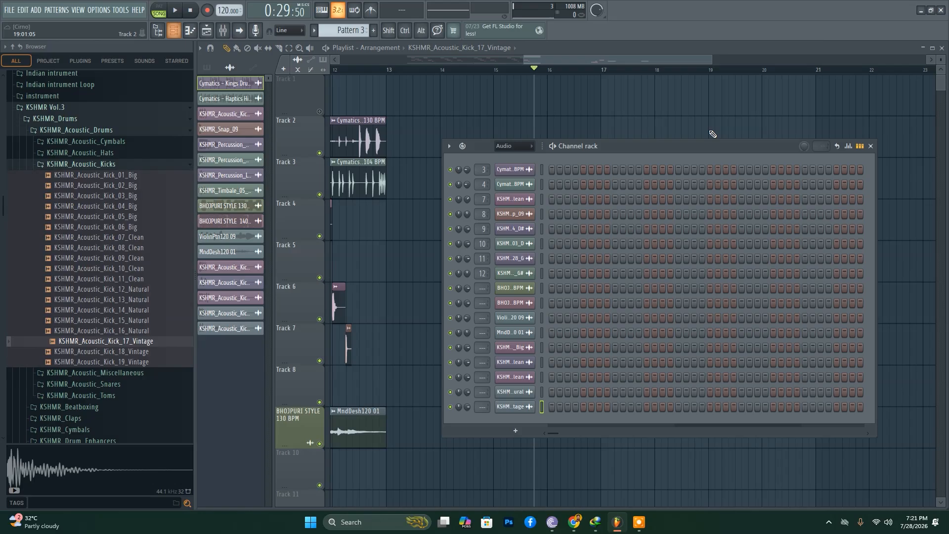
click(519, 352)
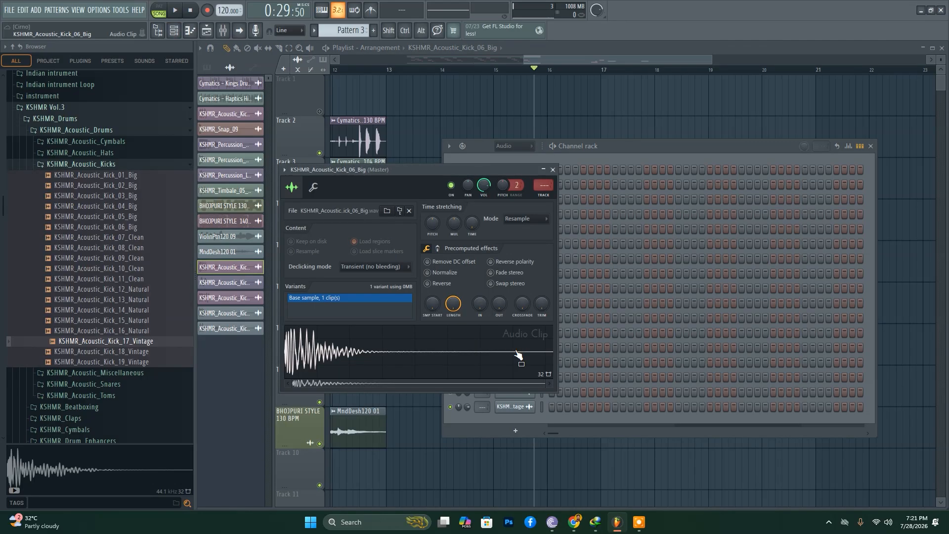
click(553, 169)
click(514, 303)
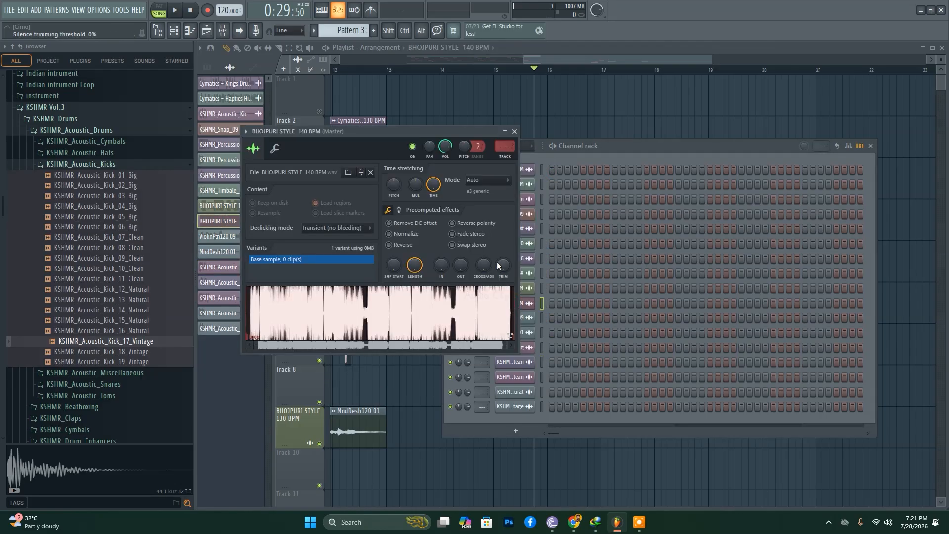
click(514, 131)
click(520, 317)
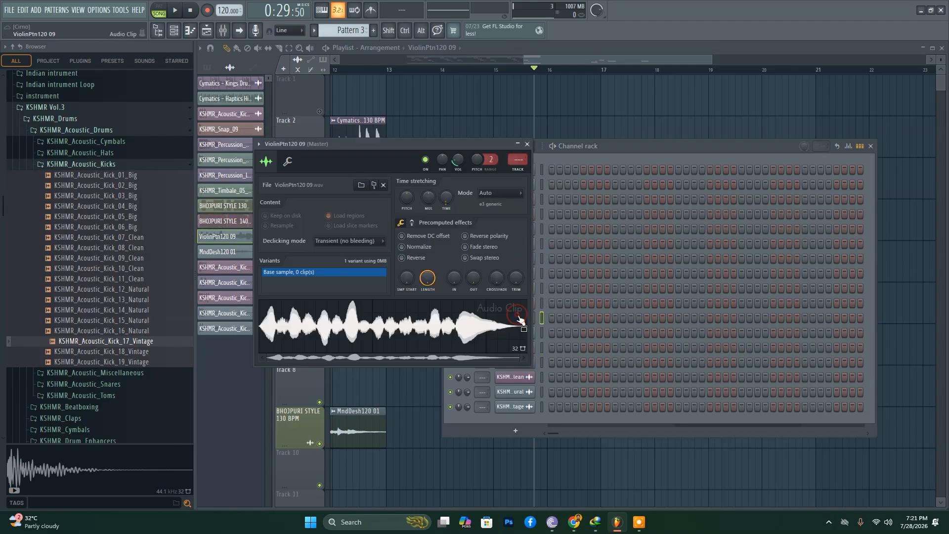
click(527, 143)
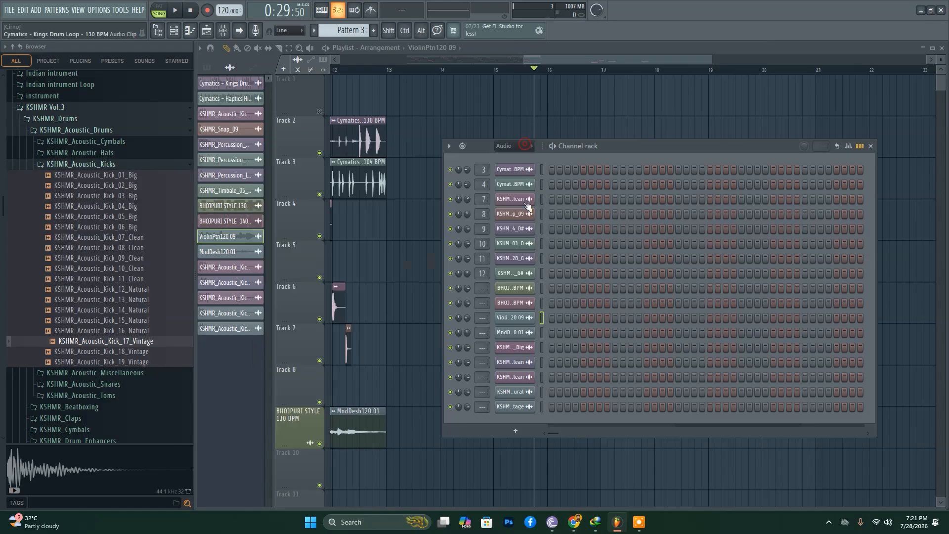
click(518, 350)
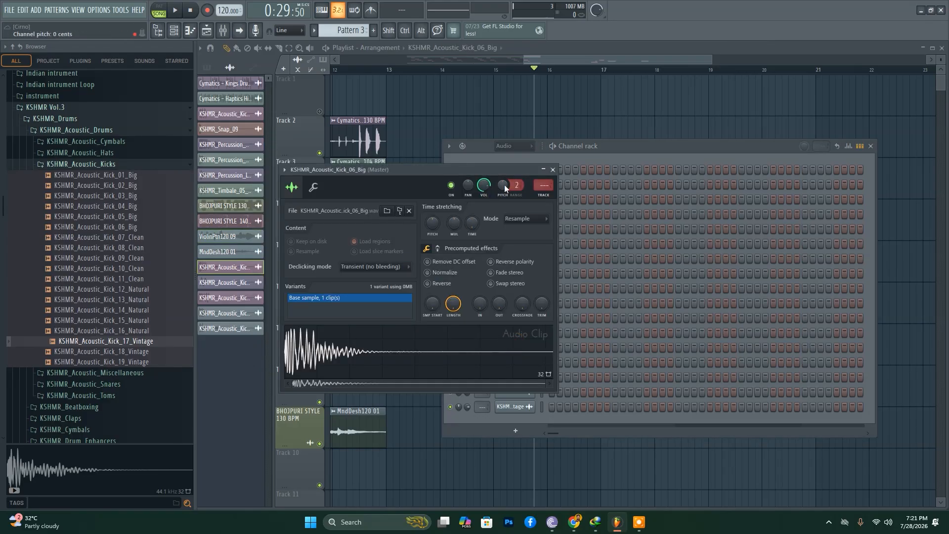
click(553, 169)
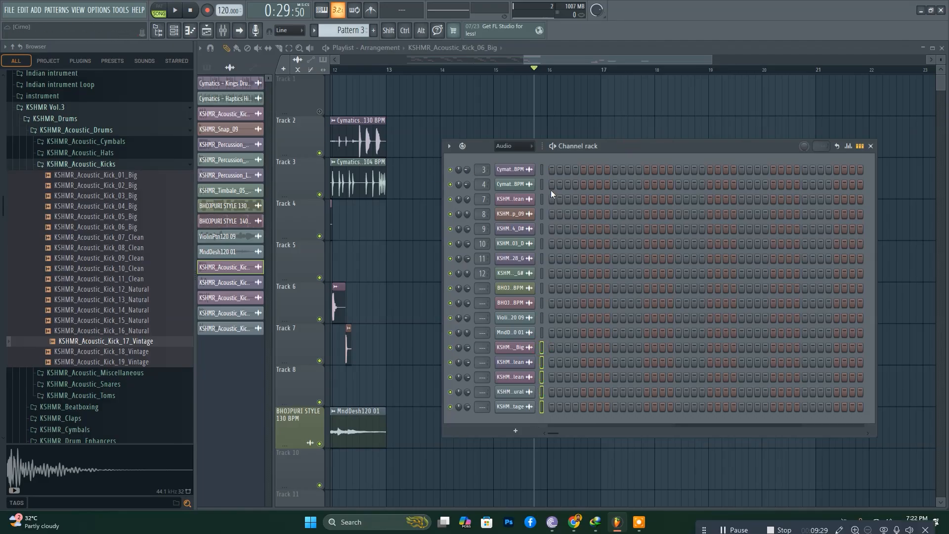
Step: Group the five newly added acoustic kick channels in the channel rack under the name Kicks
key(alt)
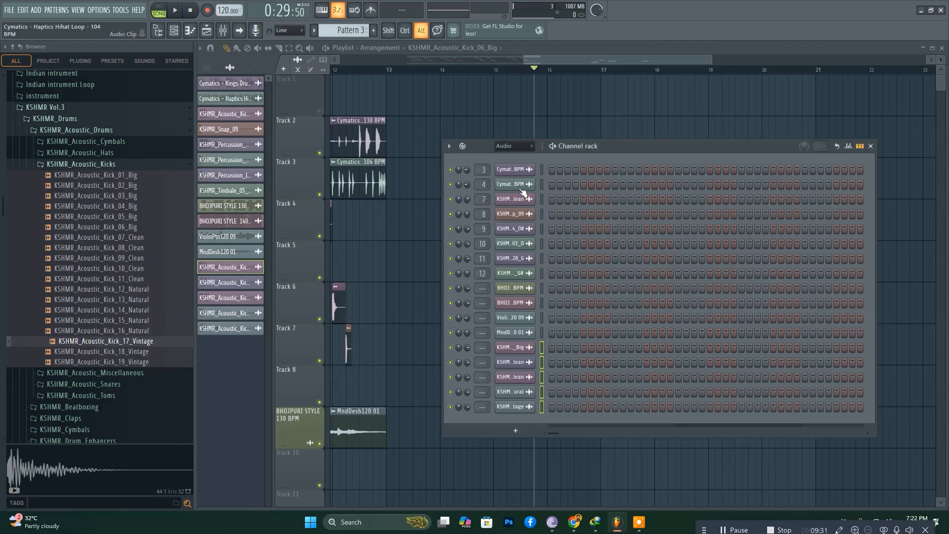
key(alt+g)
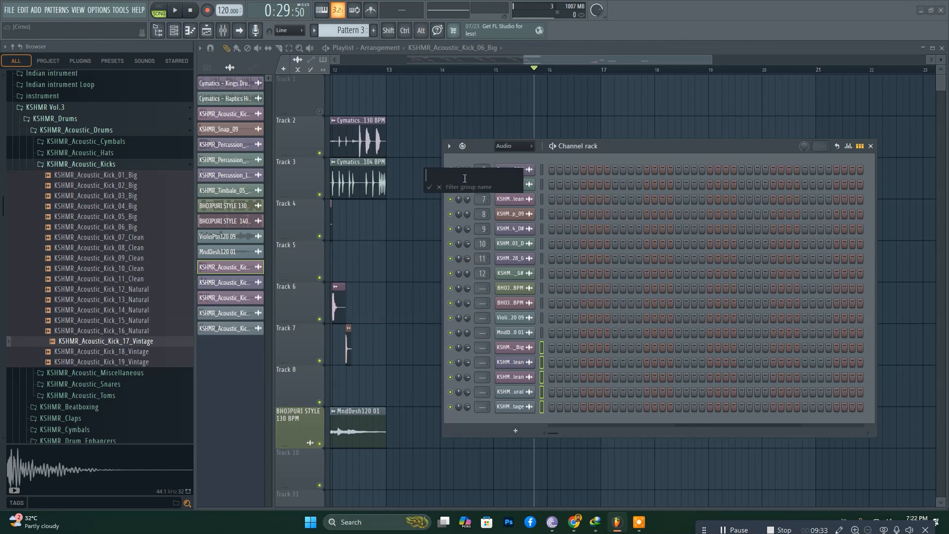
text(Kicks)
key(Return)
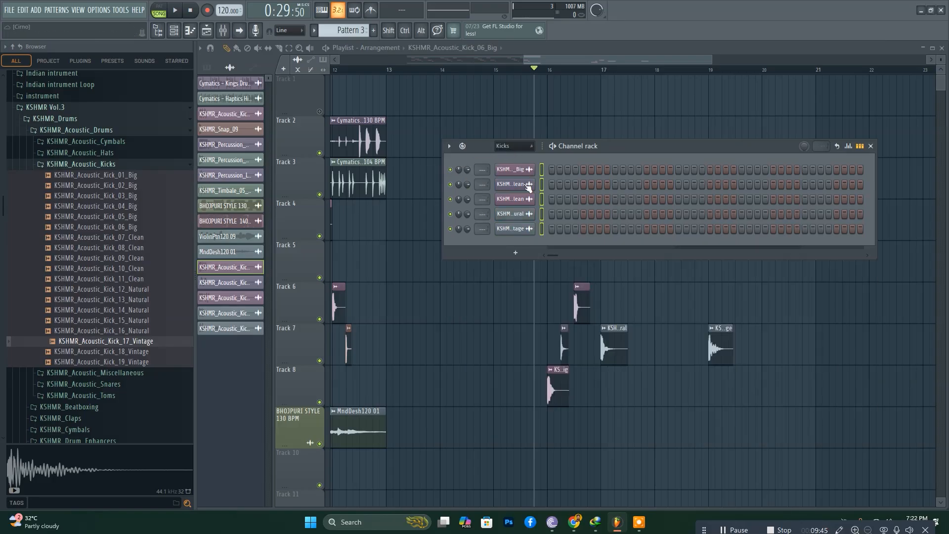
Step: Switch the channel rack filter to All and back to the Kicks group
click(512, 145)
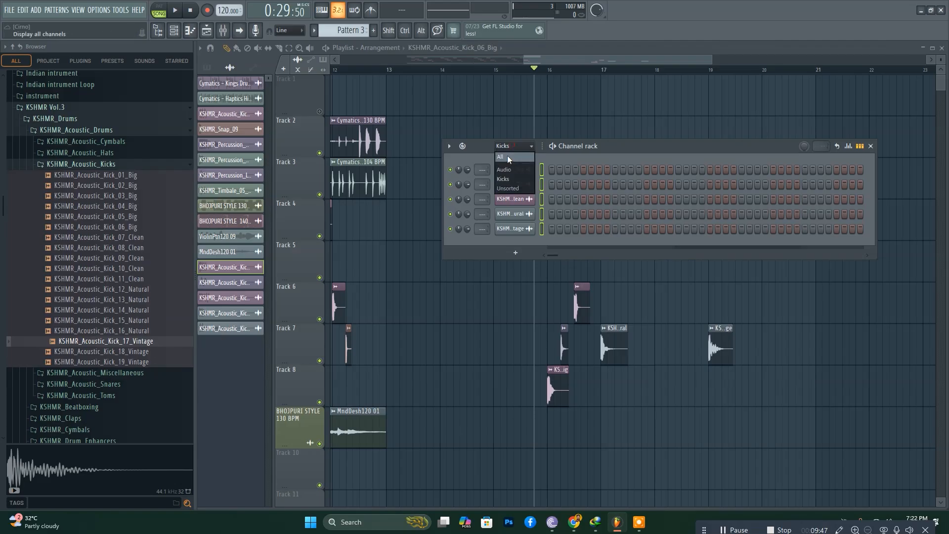
click(506, 155)
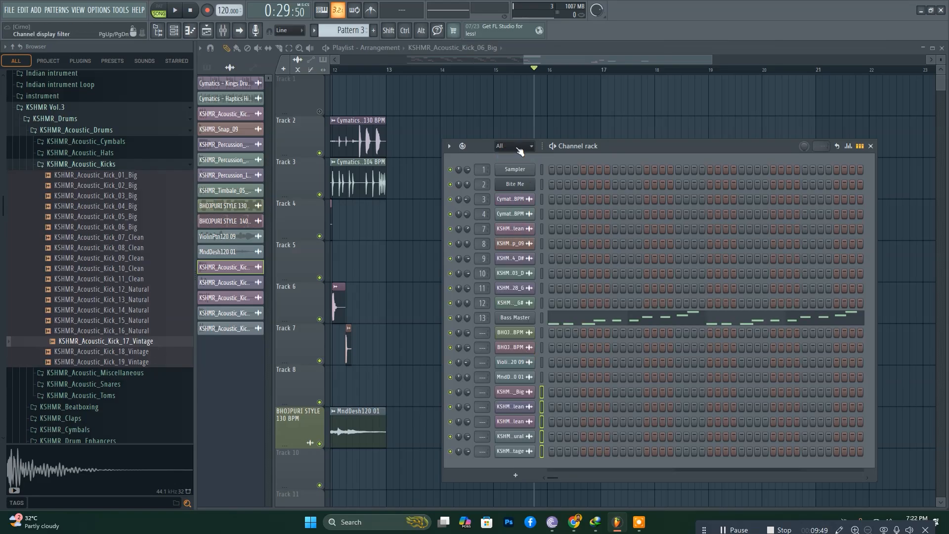
click(510, 145)
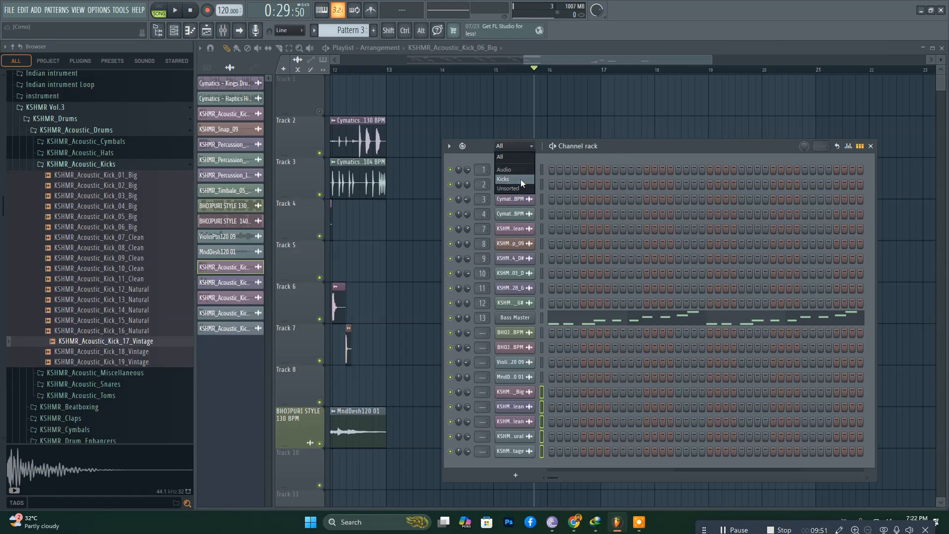
click(509, 179)
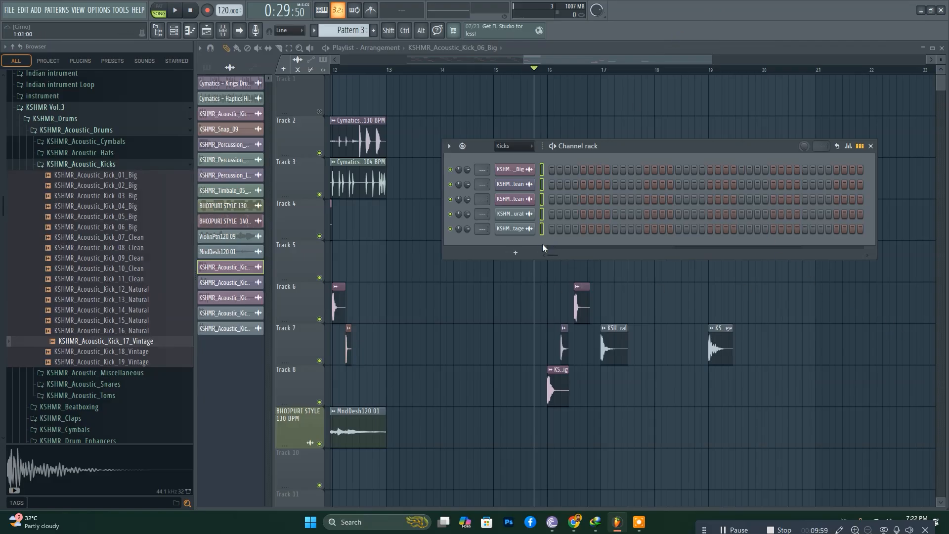
Step: Add an FL Keys instrument channel to the rack and play a short improvised melody on it
click(523, 258)
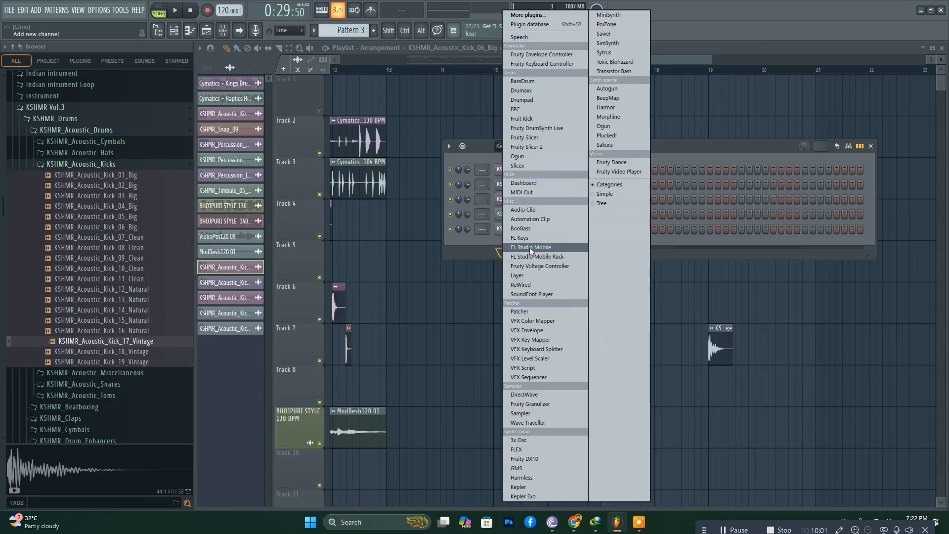
click(544, 237)
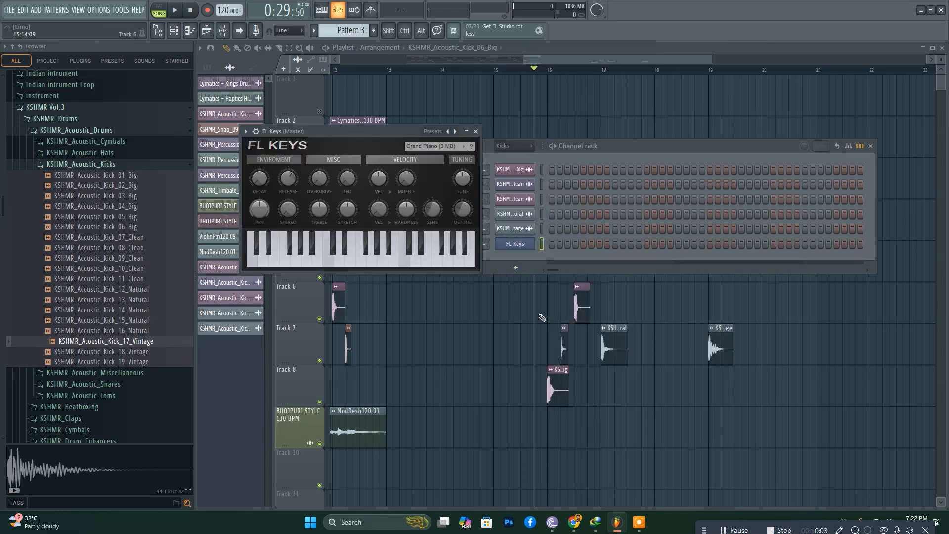
key(q)
key(w)
key(w)
key(w)
key(q)
key(e)
key(r)
key(t)
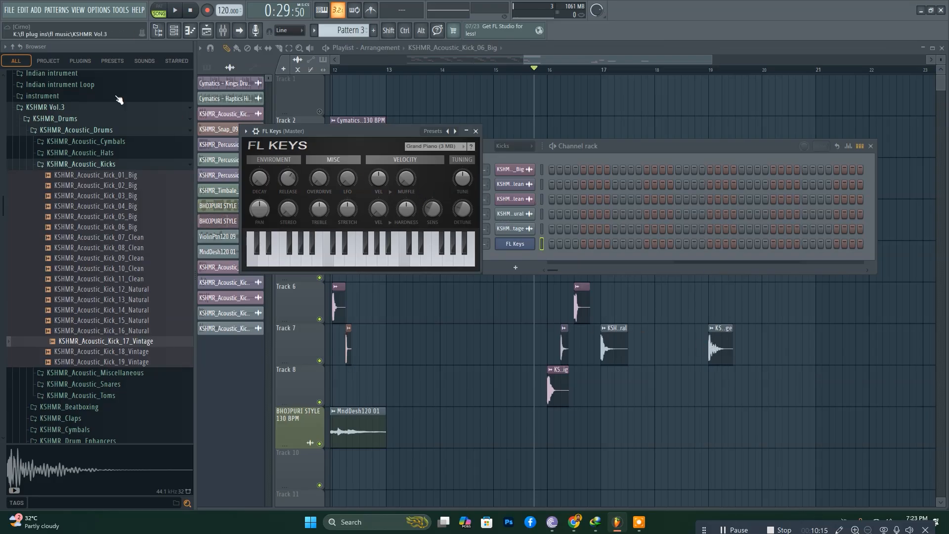
Step: Dump the last 2 minutes of the score log to the selected pattern, replacing the pattern's current content
click(120, 11)
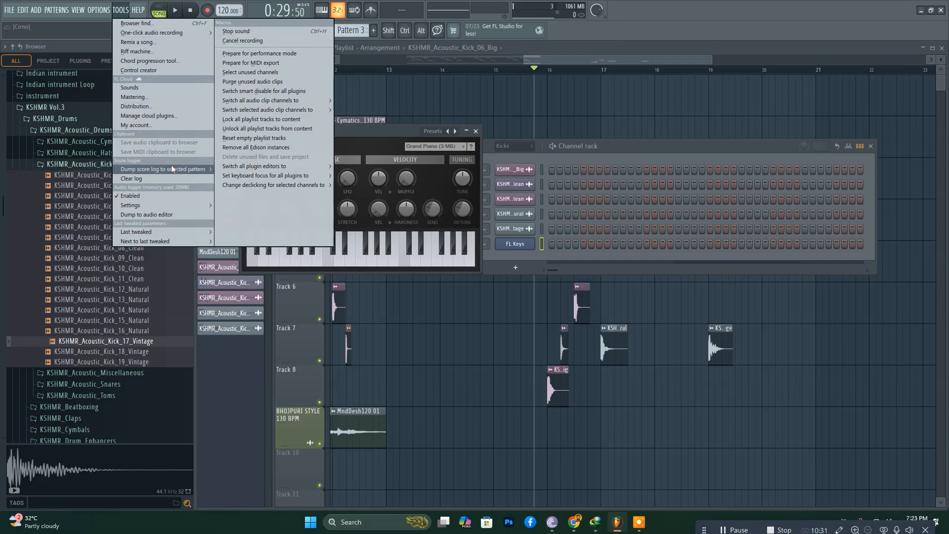
mouse_move(177, 172)
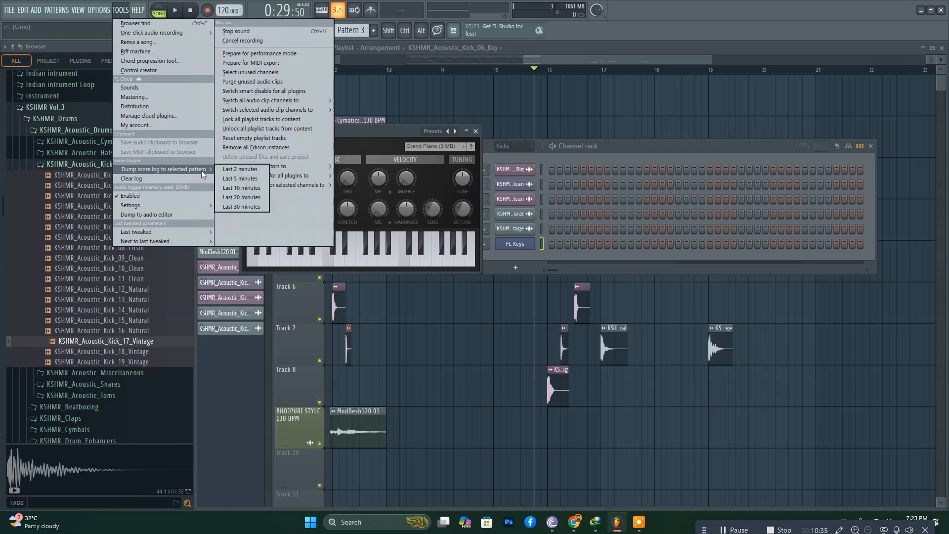
click(252, 170)
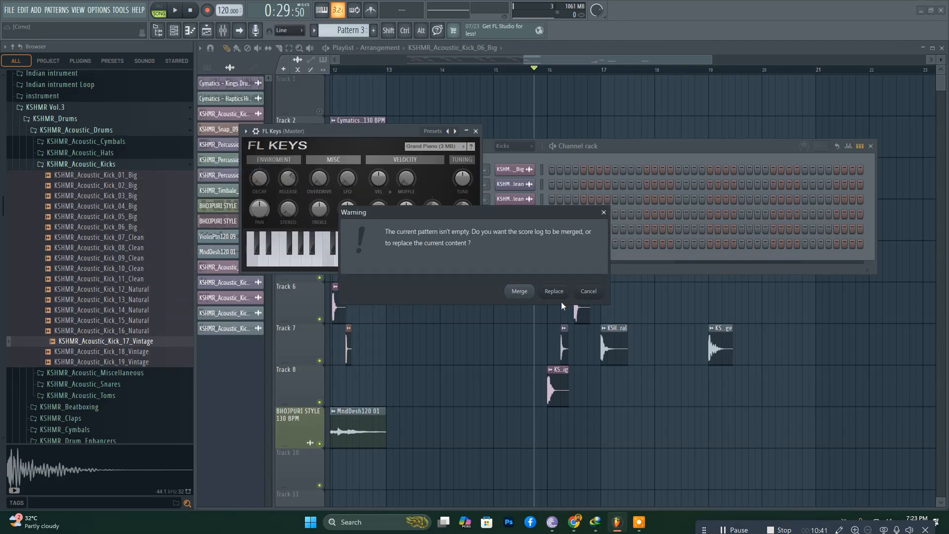
click(554, 291)
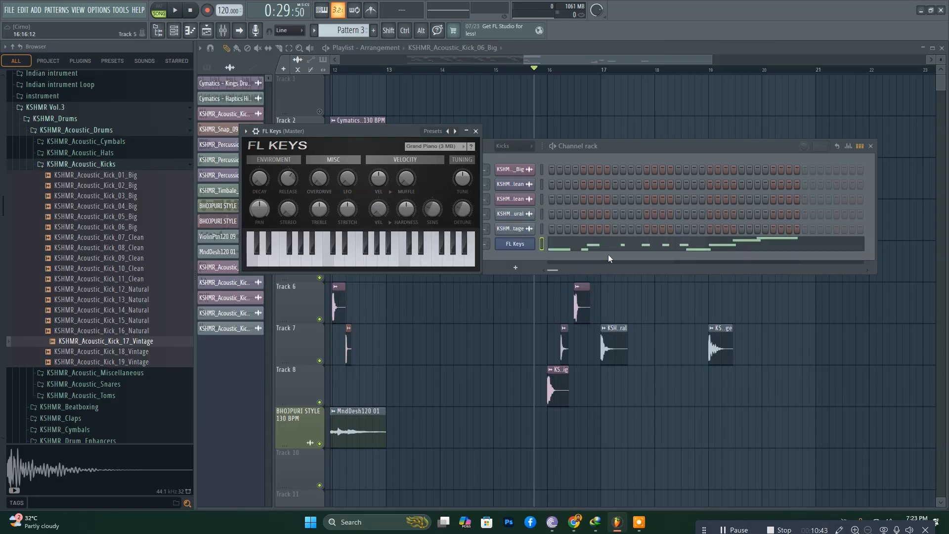
Step: Open the recovered FL Keys notes in the piano roll, play them briefly, reposition the piano roll and close it
click(676, 248)
key(space)
key(space)
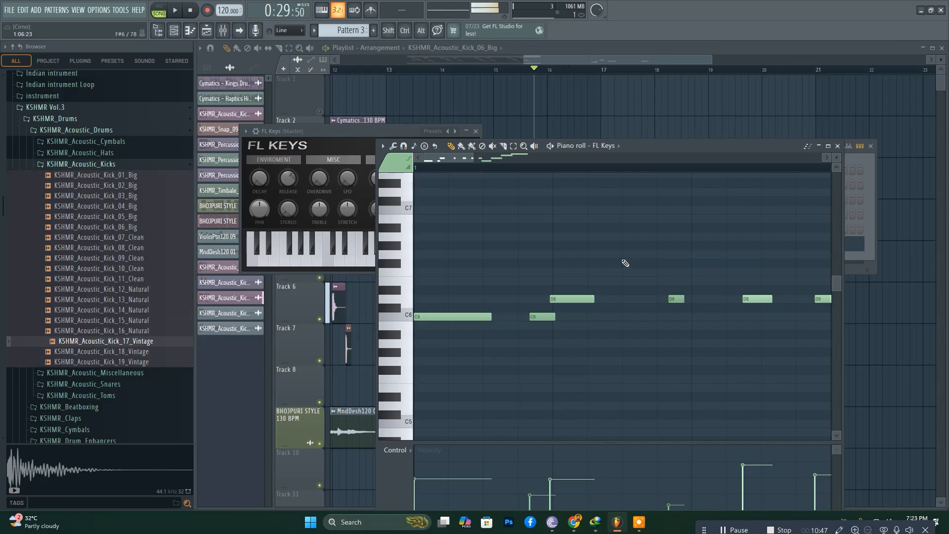
scroll(625, 263, down, 3)
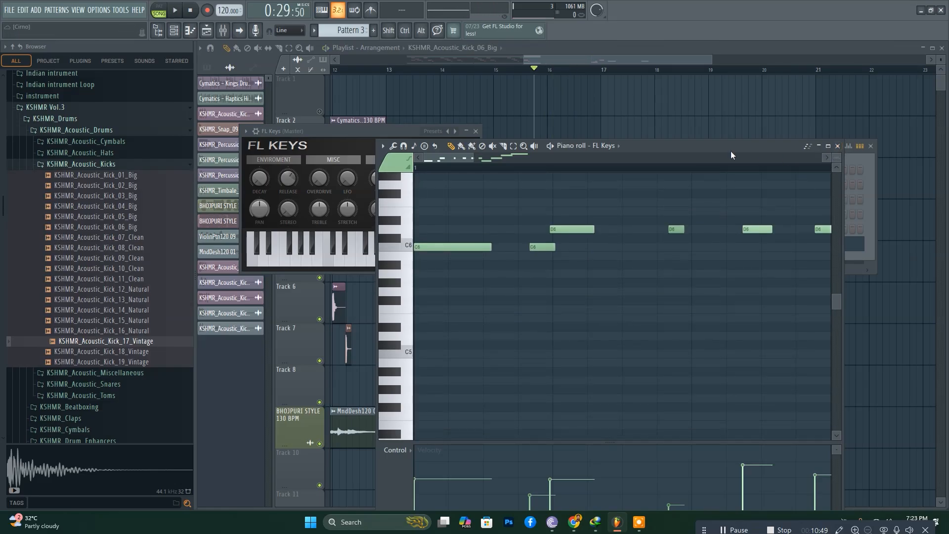
drag(731, 154, 627, 251)
click(735, 249)
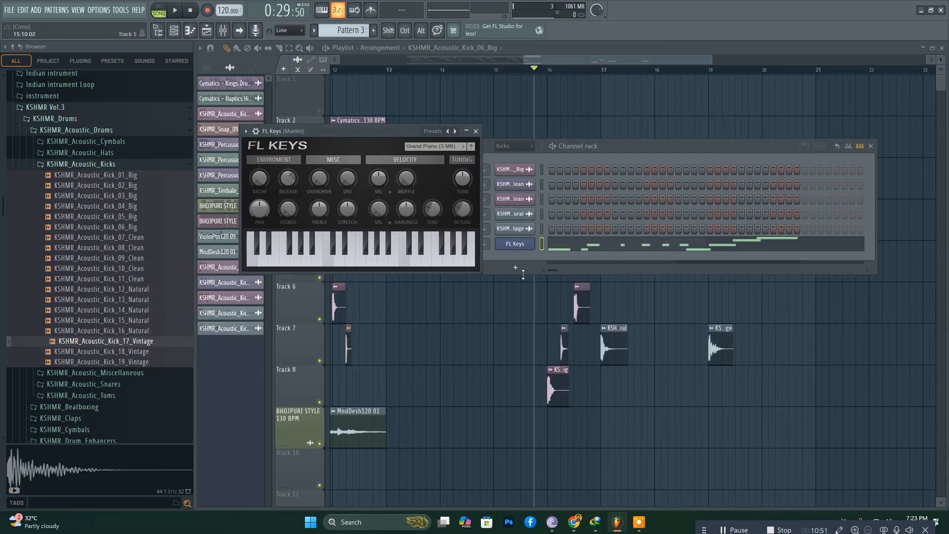
Step: Reopen the FL Keys piano roll, delete all the recovered notes and close it
click(638, 246)
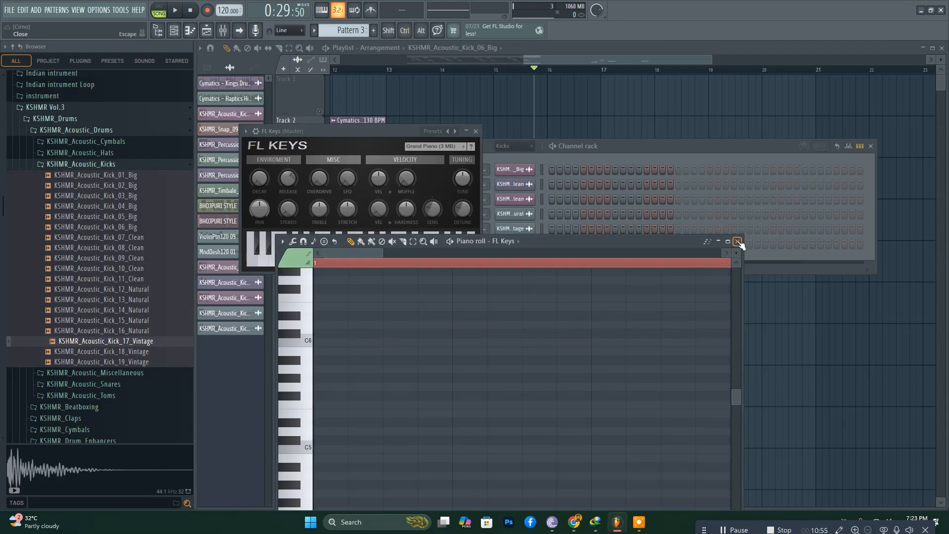
click(737, 241)
mouse_move(345, 255)
mouse_down()
mouse_move(437, 256)
mouse_move(283, 258)
mouse_move(459, 250)
mouse_up()
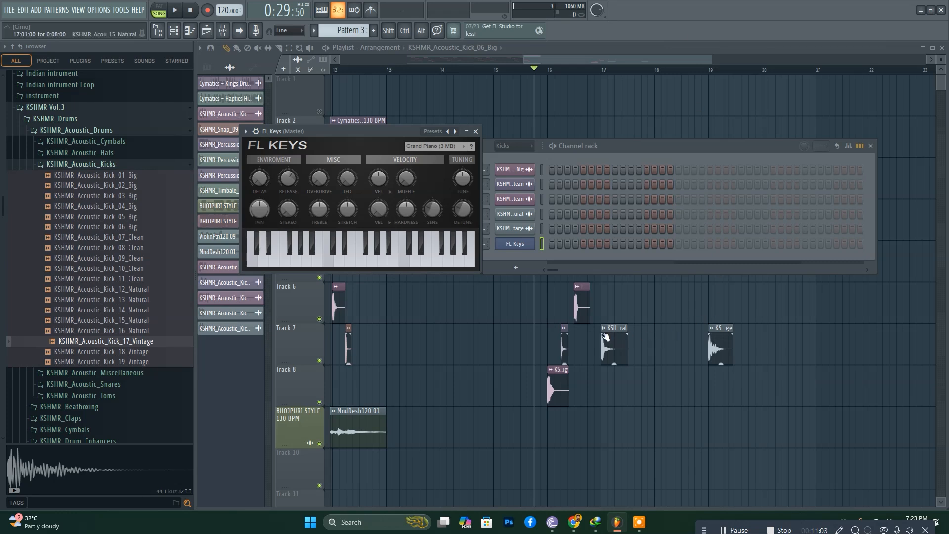
Step: Open the project picker to view all patterns and channels in the project
scroll(403, 373, left, 5)
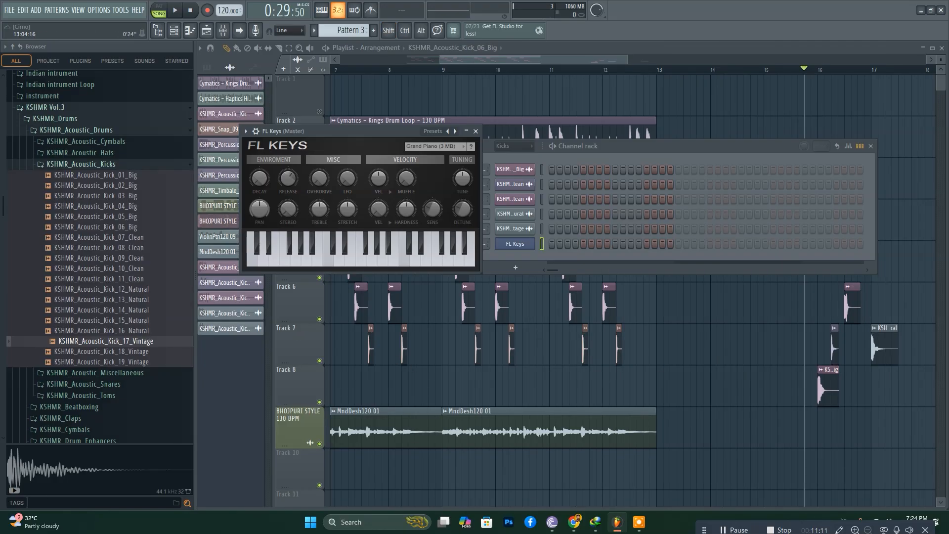
key(ctrl+Tab)
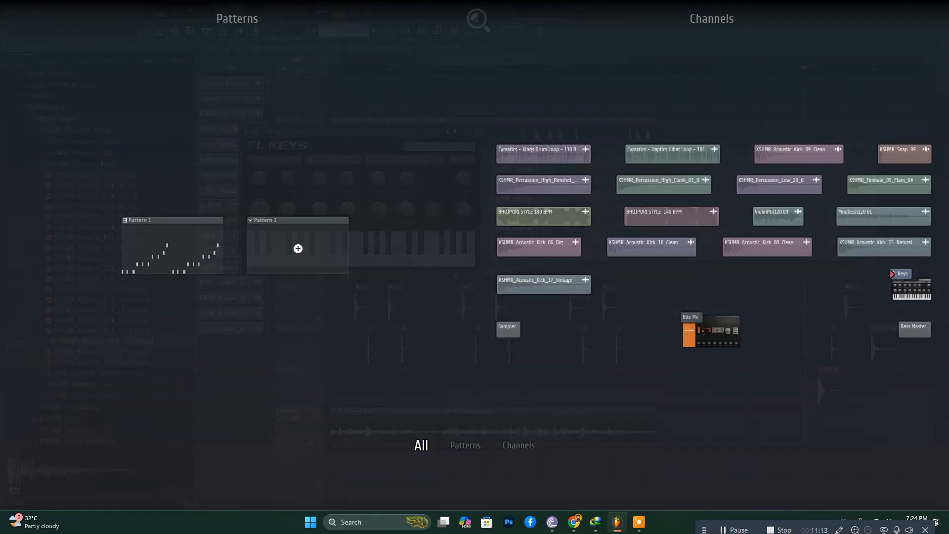